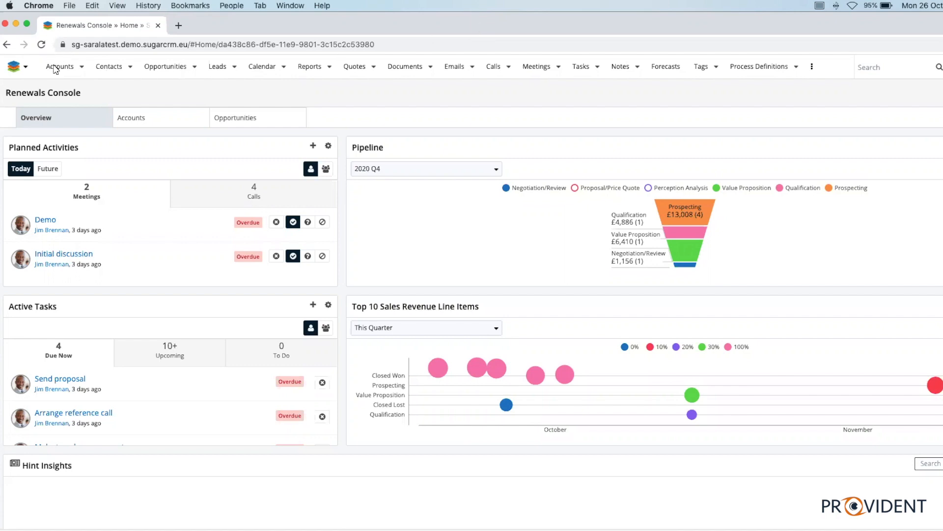
click(81, 67)
click(80, 90)
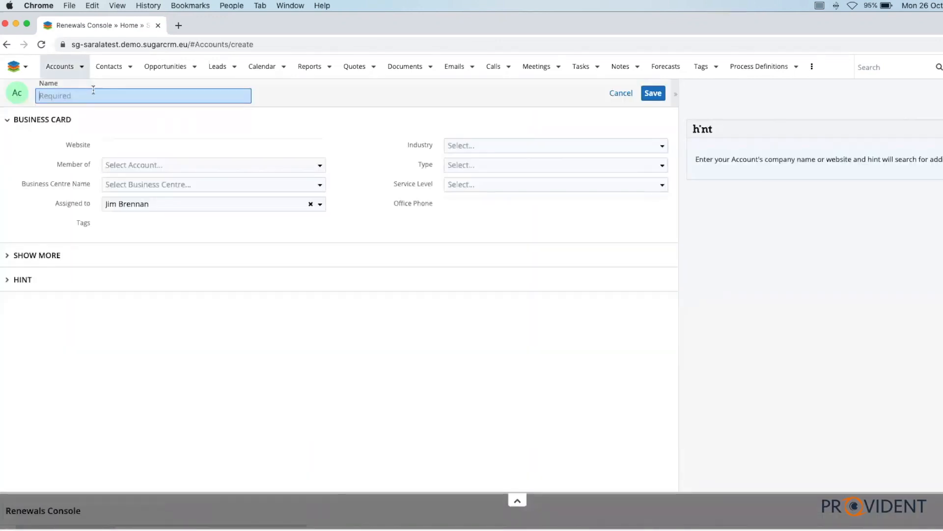
text(Provident)
text(CRM)
key(BackSpace)
text(M)
double_click(102, 96)
key(BackSpace)
text(Provident)
click(41, 45)
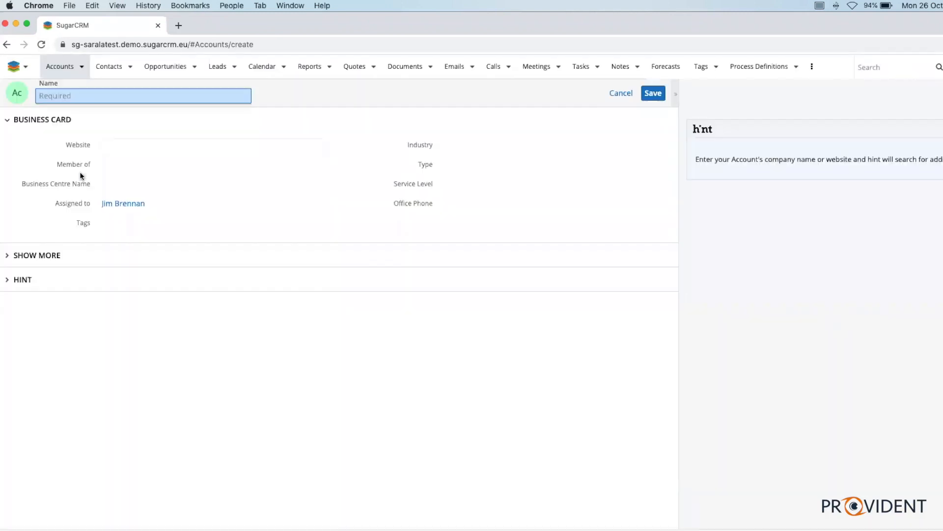
Try to fill in the new account by entering ProvidentCRM as its name and choosing the suggested company Provident CRM
text(Prov)
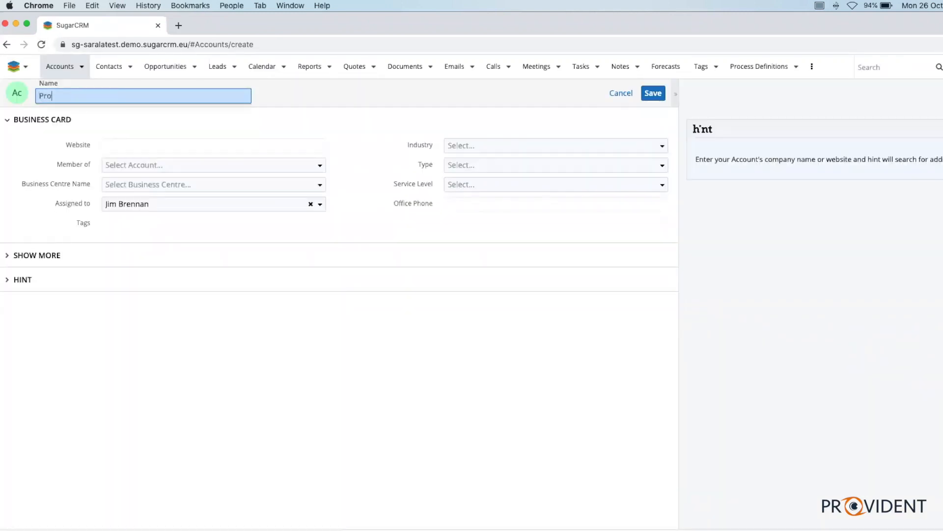
key(BackSpace)
key(BackSpace)
key(BackSpace)
key(BackSpace)
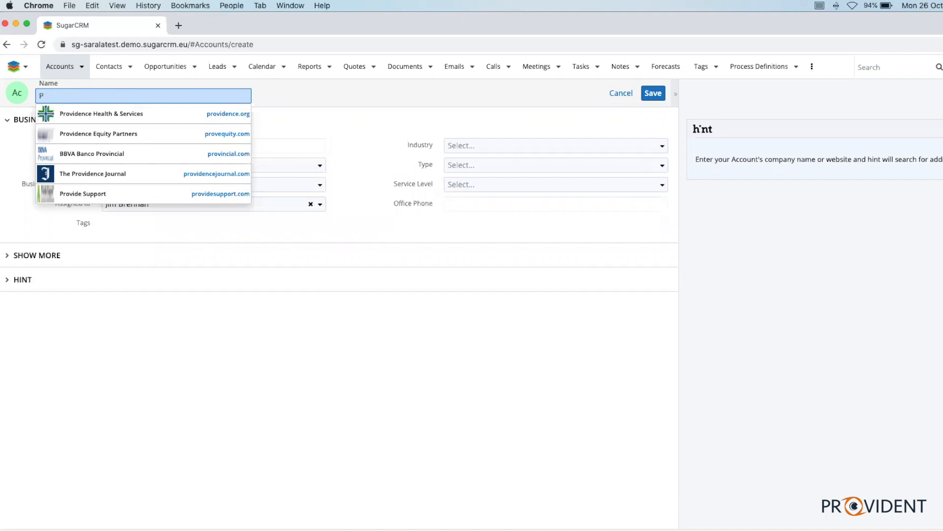
text(Prov)
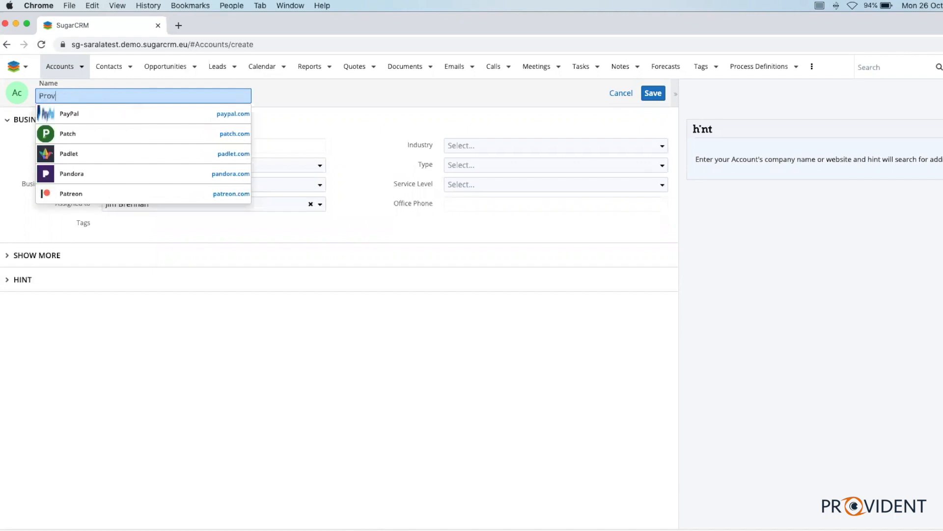
text(identCM)
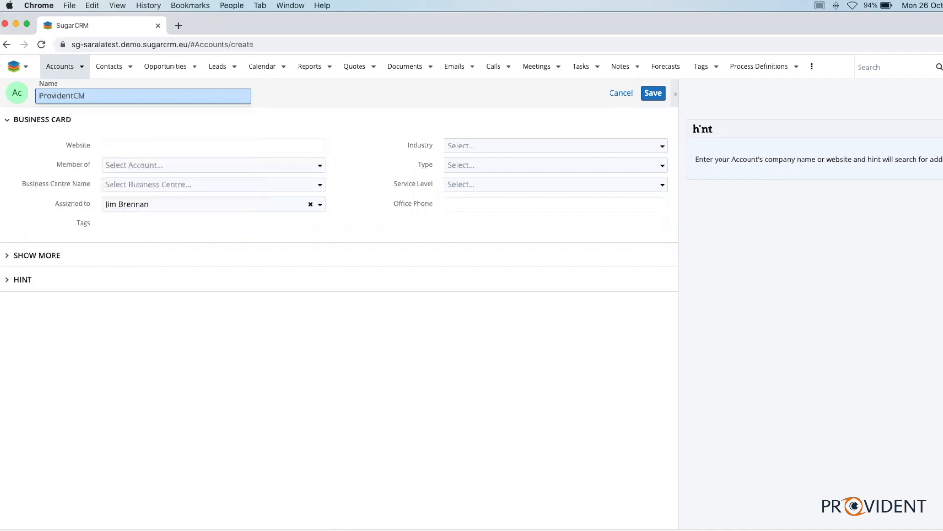
key(BackSpace)
text(RM)
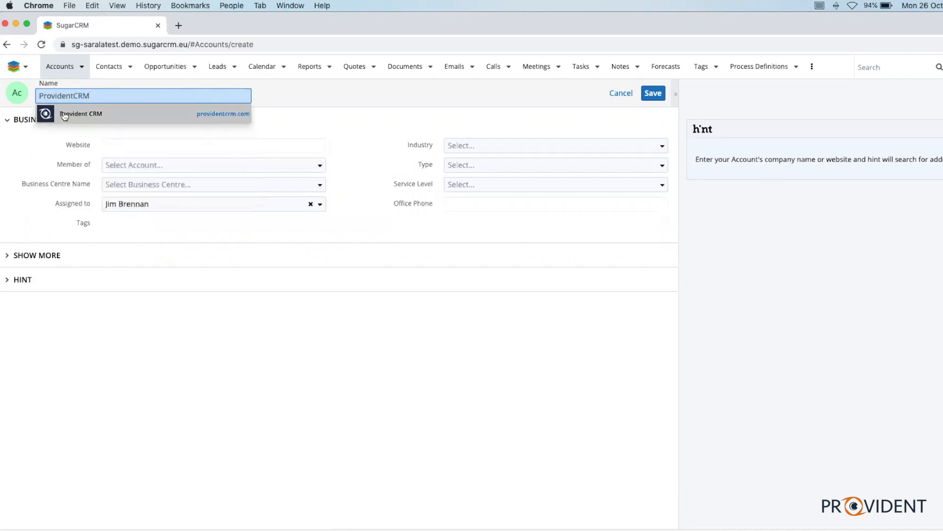
click(66, 116)
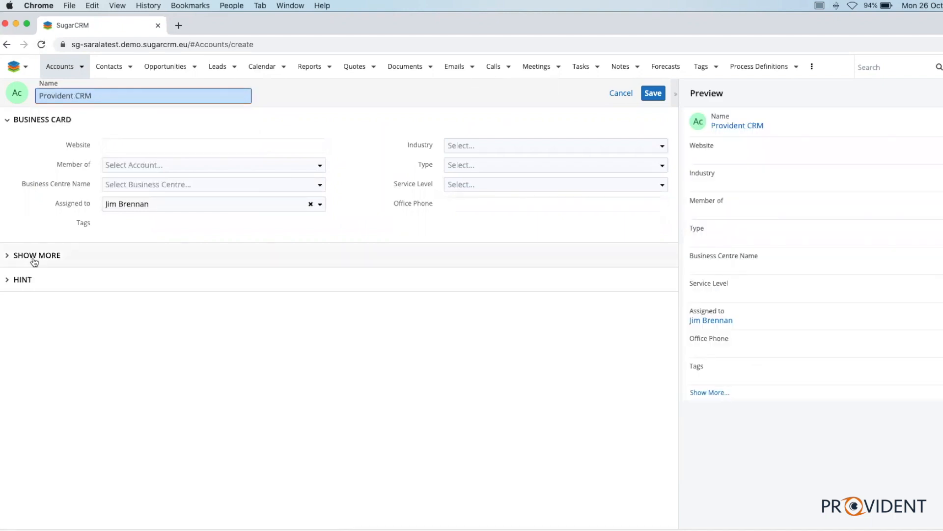
Expand the Hint and Show More sections to check for auto-filled data, and discard the unsaved account
click(9, 276)
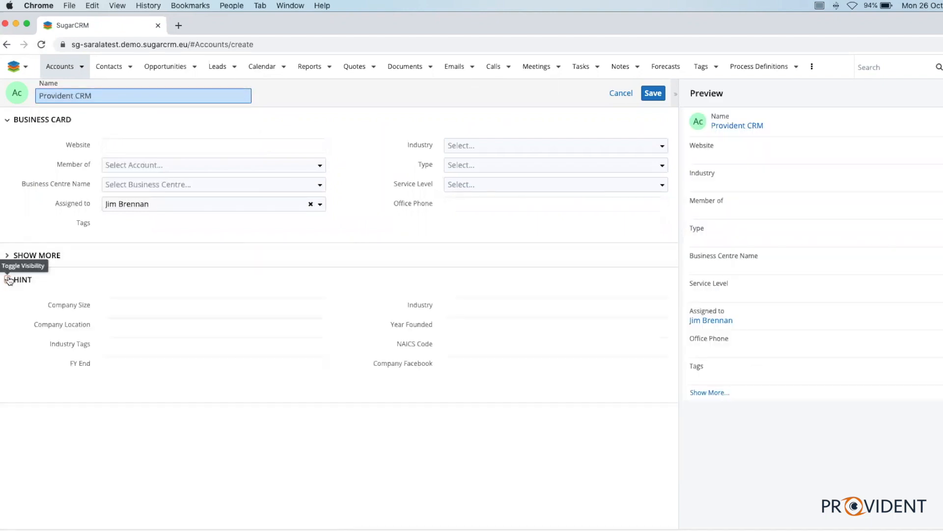
click(17, 253)
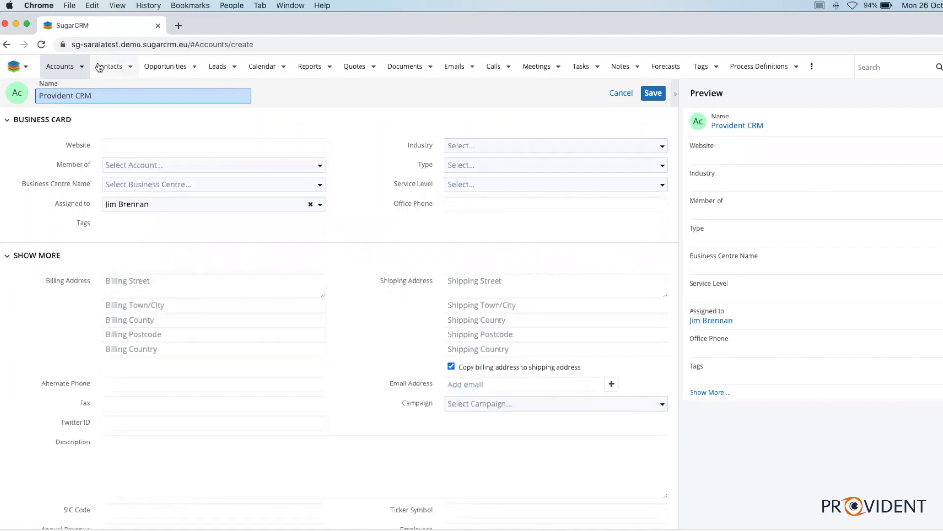
click(132, 148)
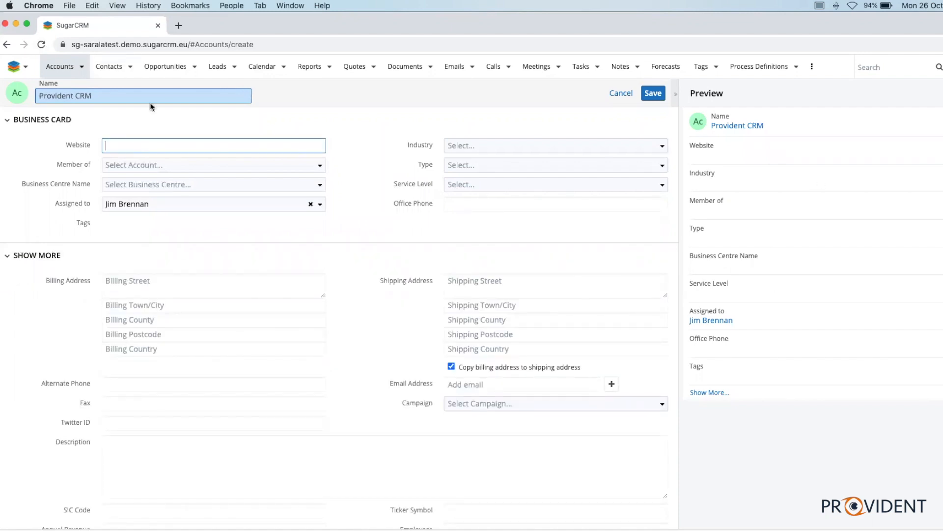
drag(144, 90, 2, 89)
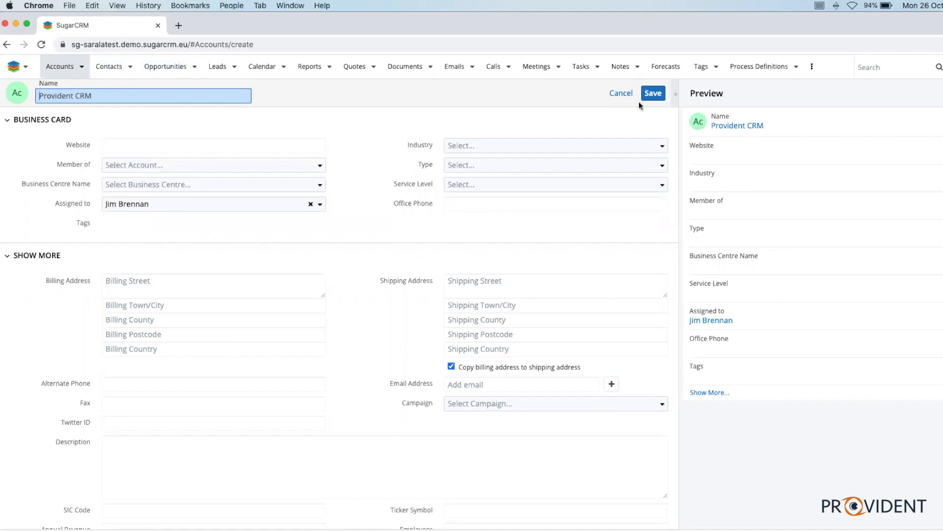
click(622, 92)
click(572, 149)
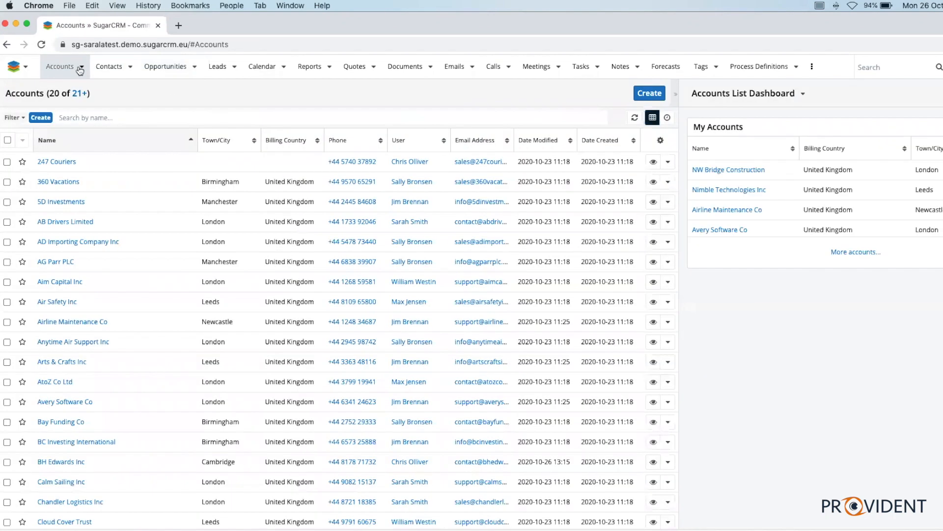
Start a new account named Provident CRM and fill it from the suggested company with the website providentcrm.com
click(82, 66)
click(77, 89)
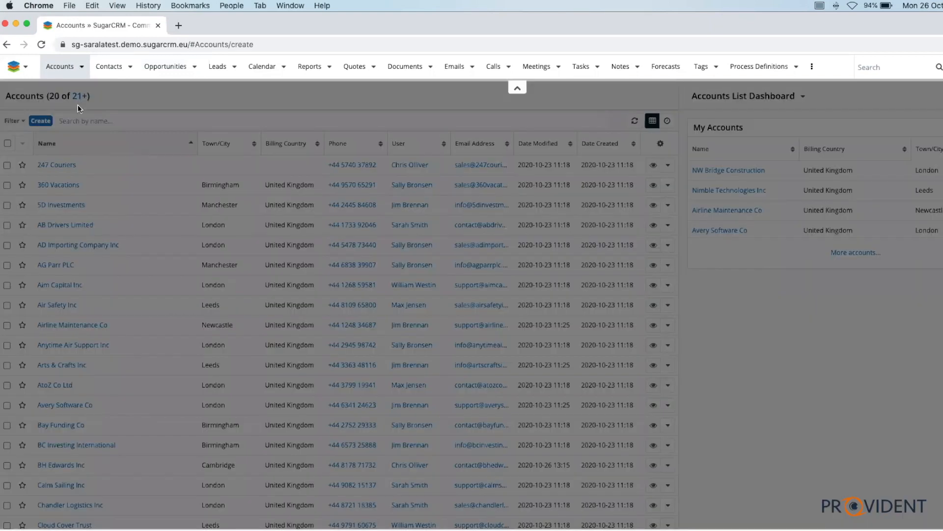
text(Provid)
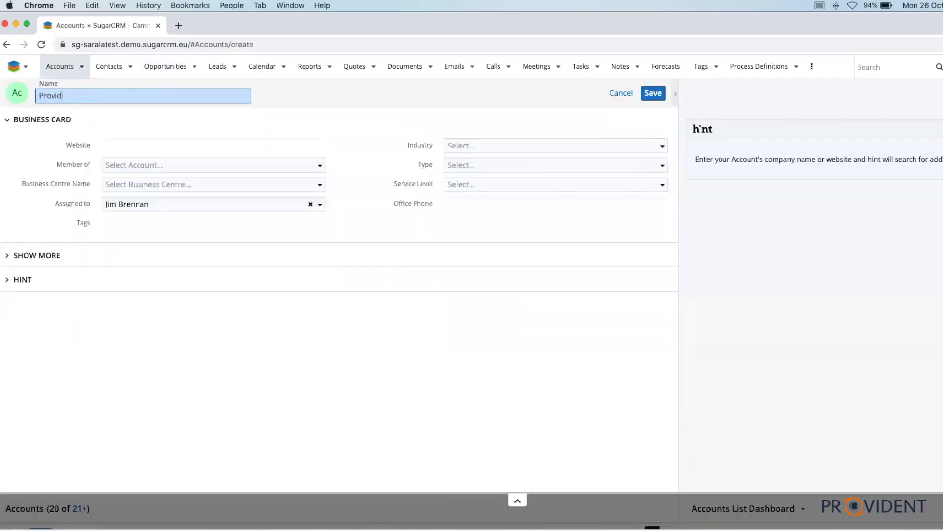
text(ent CRM)
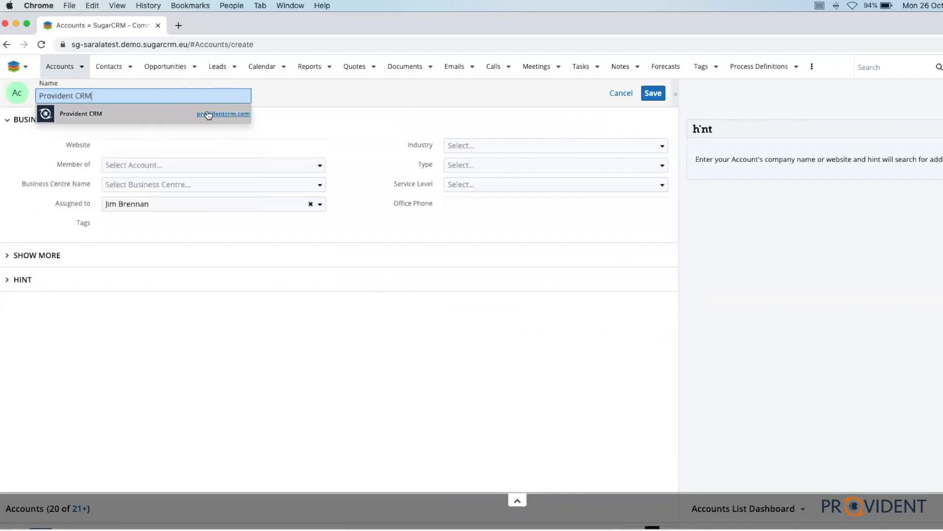
click(81, 116)
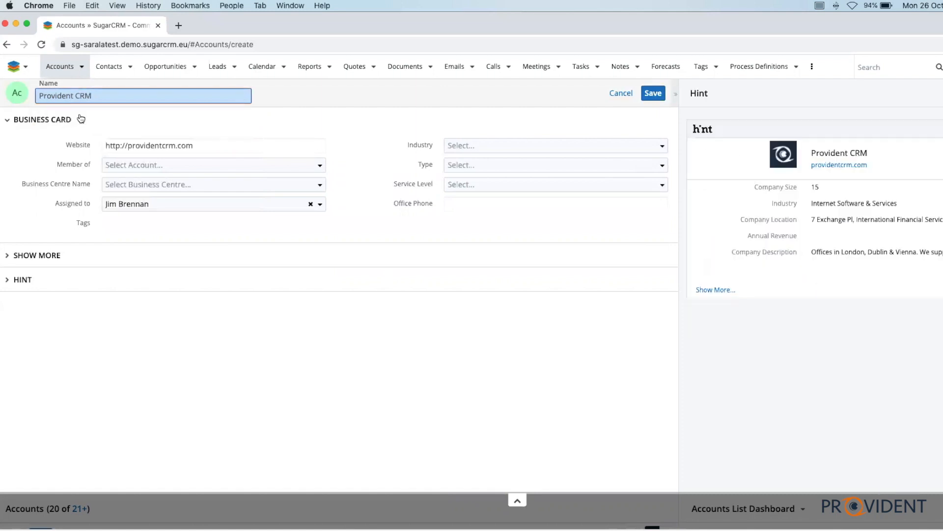
Expand the additional account fields and examine the auto-filled website, Twitter ID and description
drag(208, 142, 46, 146)
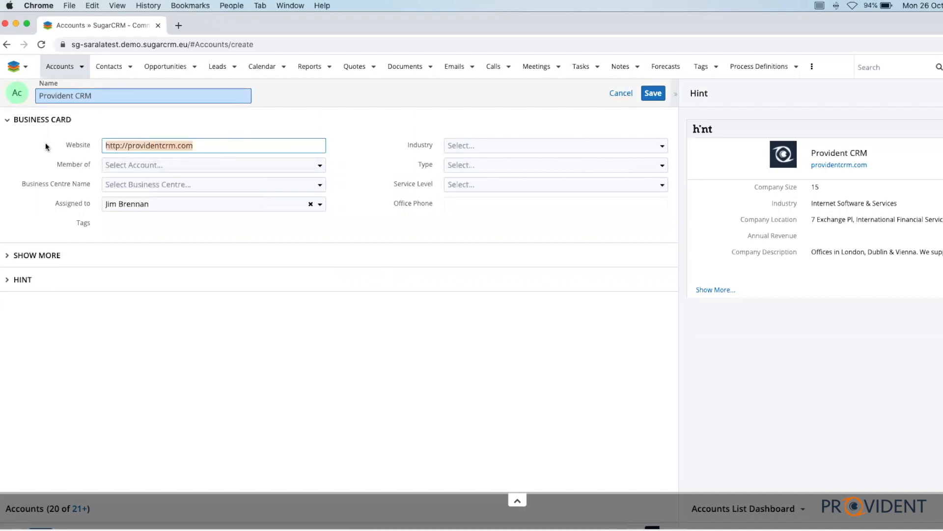
click(12, 255)
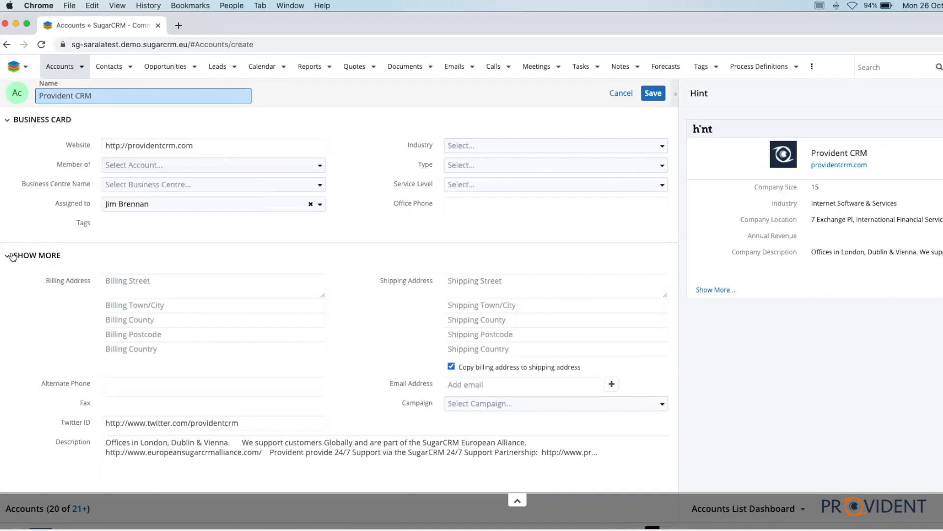
drag(206, 144, 1, 150)
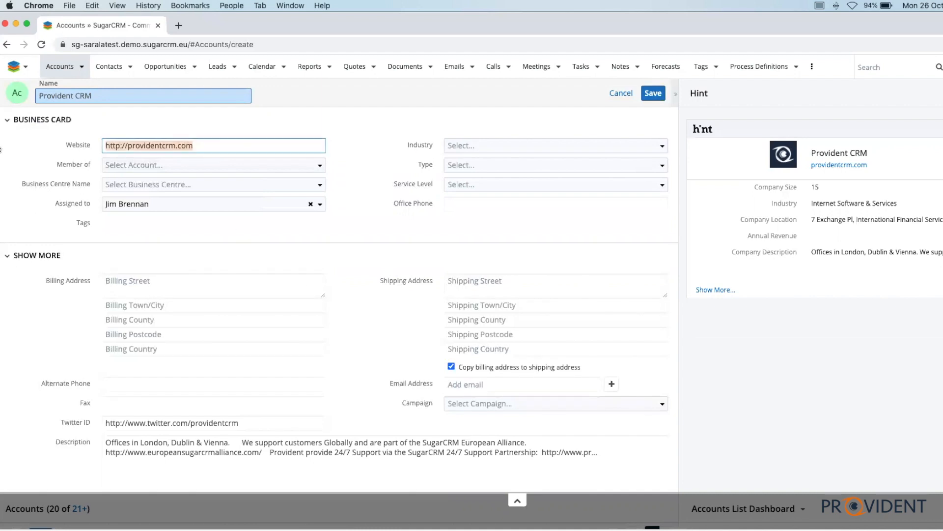
scroll(104, 346, down, 3)
drag(104, 346, 191, 346)
click(261, 320)
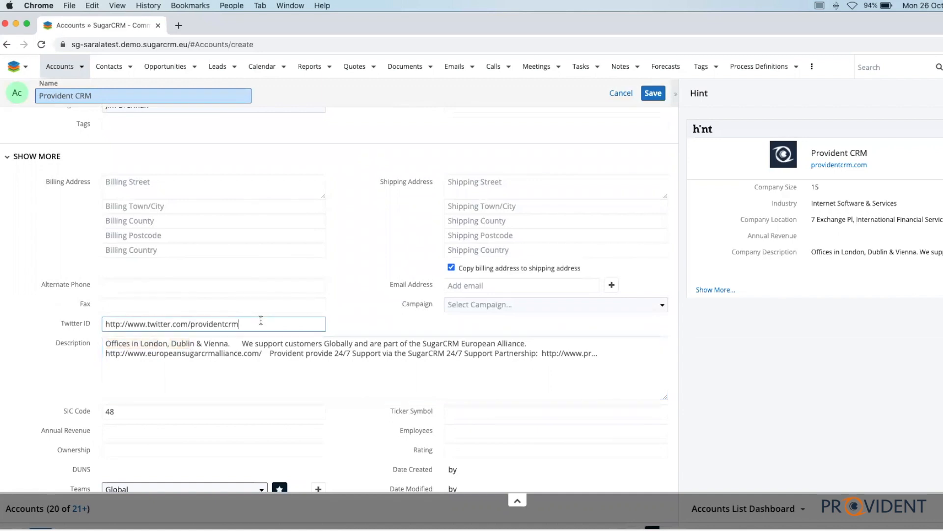
scroll(261, 320, down, 1)
scroll(261, 321, up, 3)
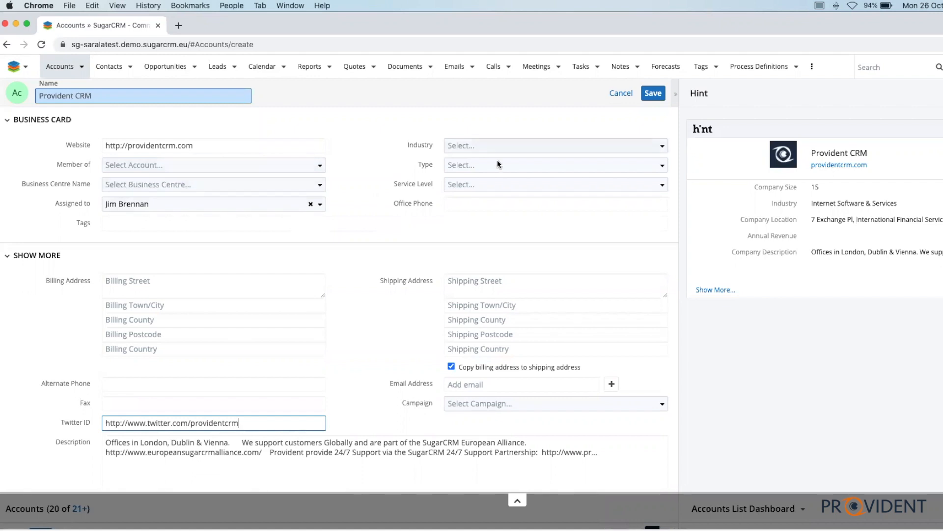
Set the account type to Prospect and save the new account
click(490, 165)
scroll(483, 265, down, 3)
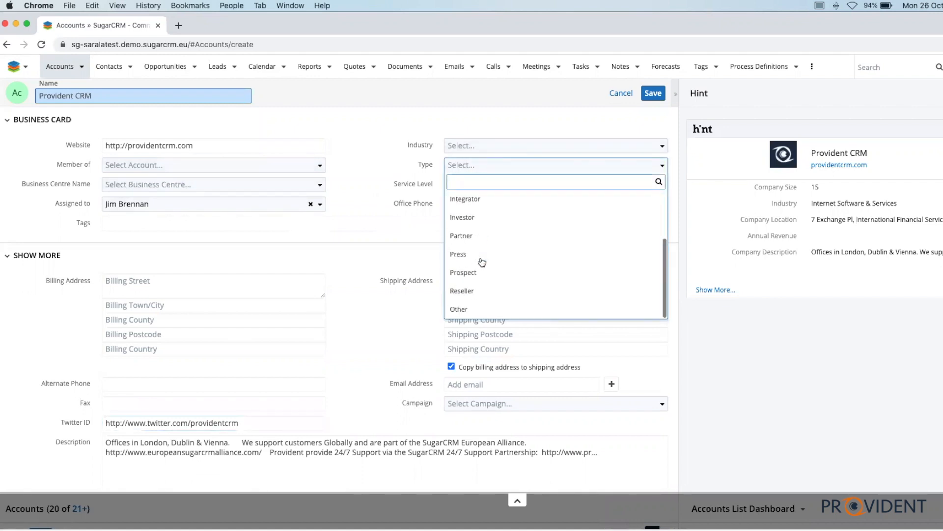
click(478, 272)
scroll(402, 200, down, 2)
scroll(401, 200, down, 3)
scroll(401, 200, up, 6)
scroll(401, 200, down, 1)
scroll(402, 203, up, 1)
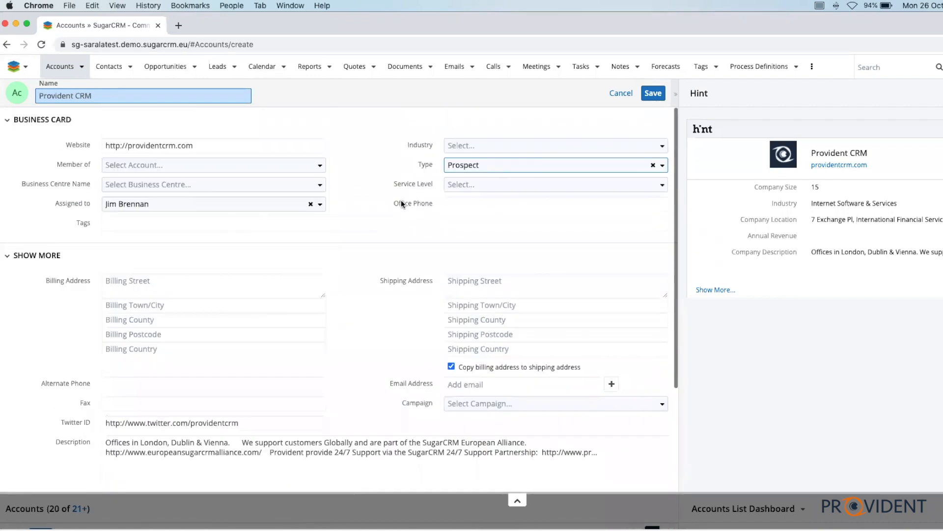
click(653, 95)
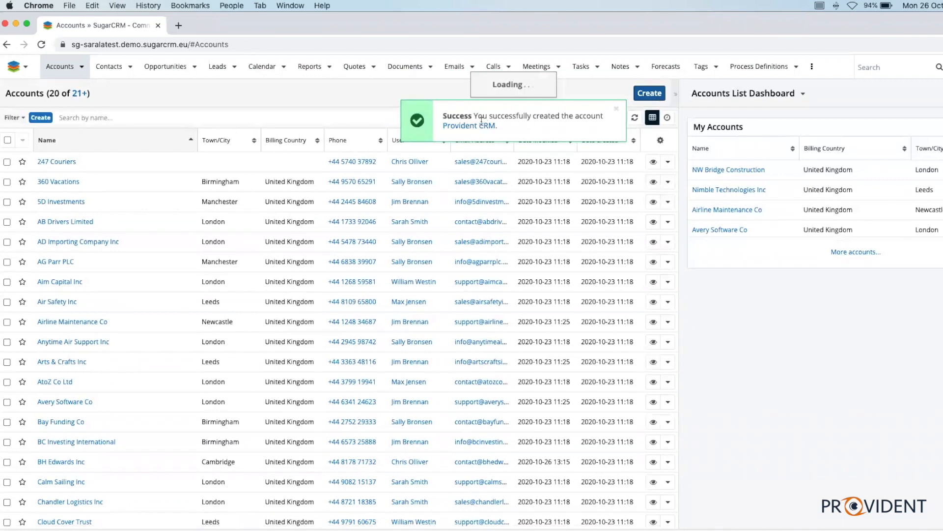
Open the newly created Provident CRM account record and switch its dashboard to Hint
click(474, 98)
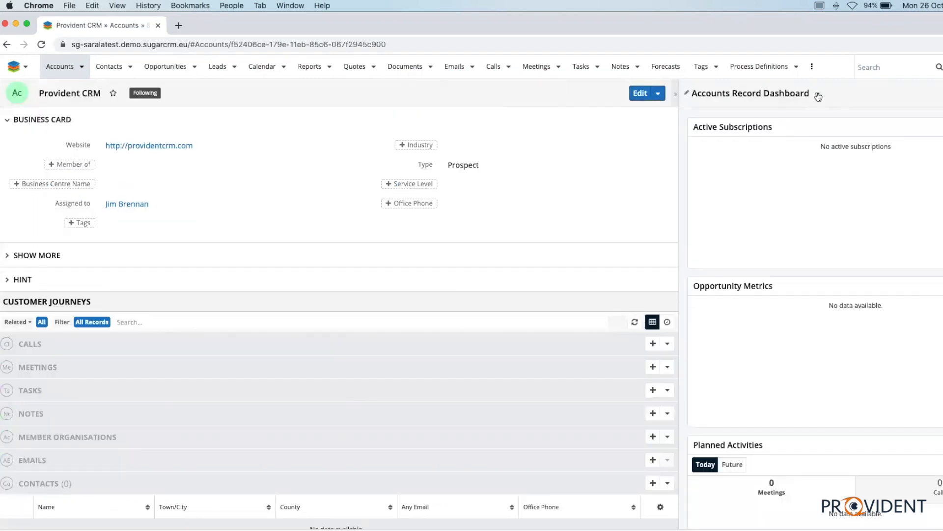
click(818, 94)
click(726, 116)
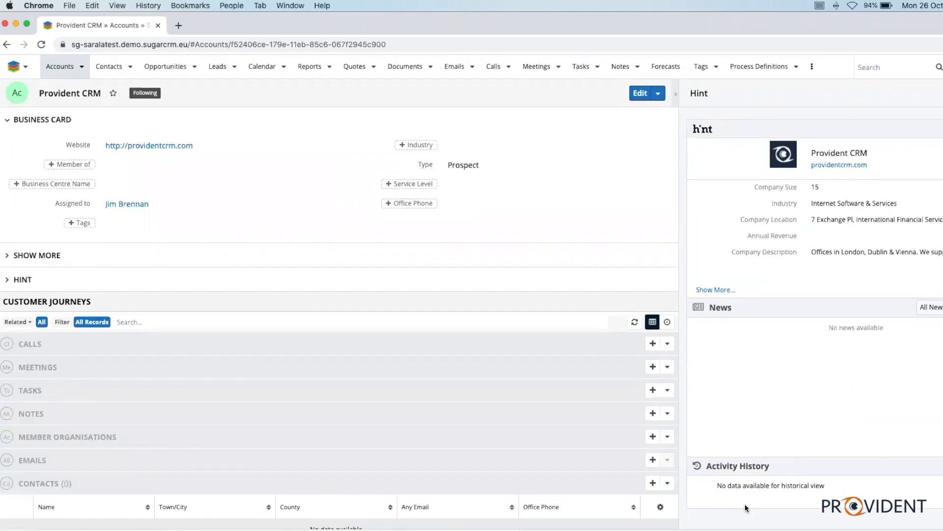
Expand the full Hint company details and the record's Hint section to review the enriched company data
scroll(373, 363, down, 3)
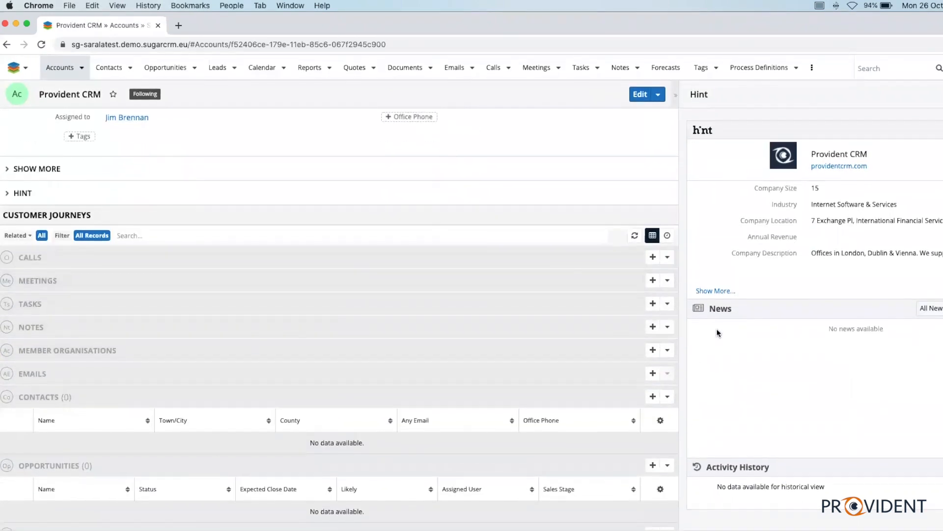
click(713, 289)
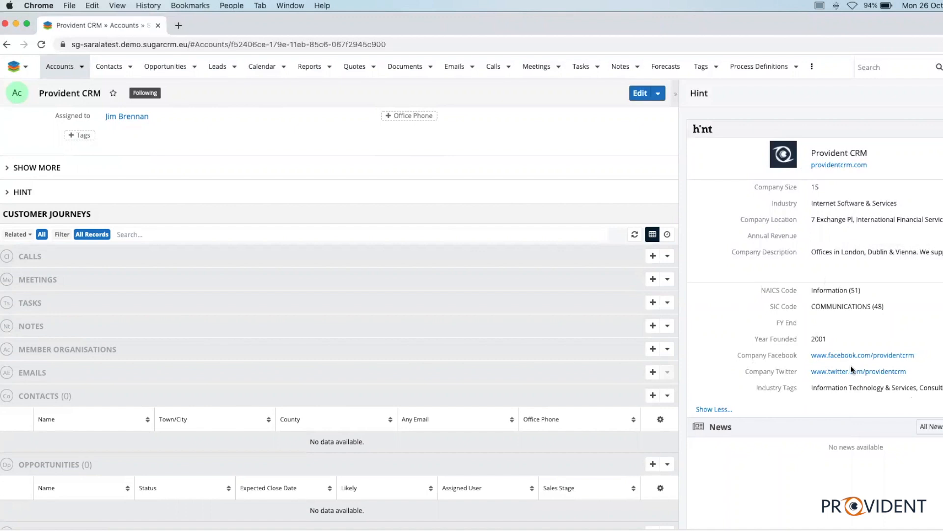
scroll(378, 234, up, 3)
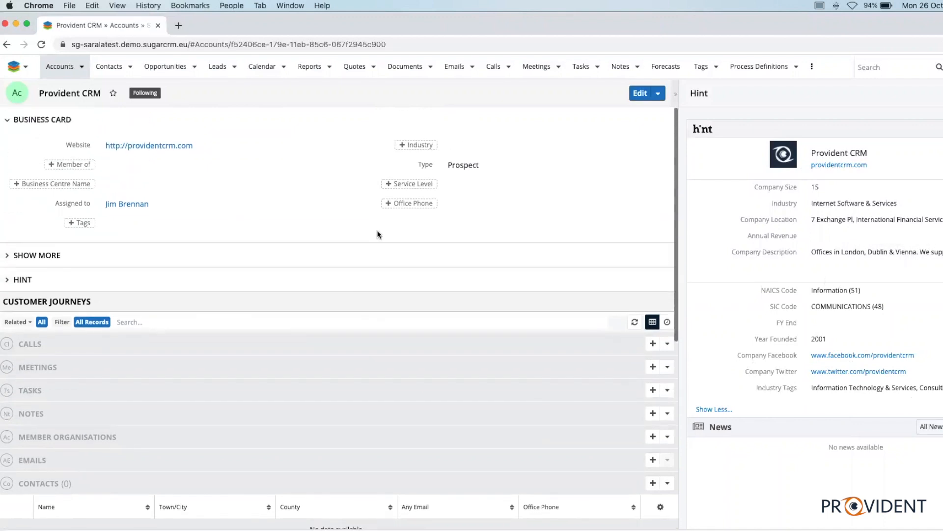
click(110, 287)
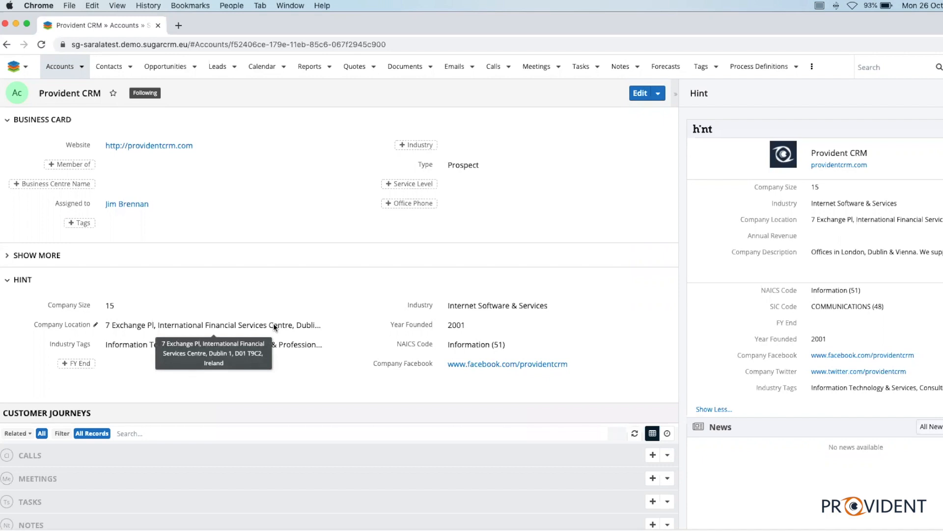
Move the Contacts list above Calls, to the first place among the account's related records
scroll(274, 323, down, 2)
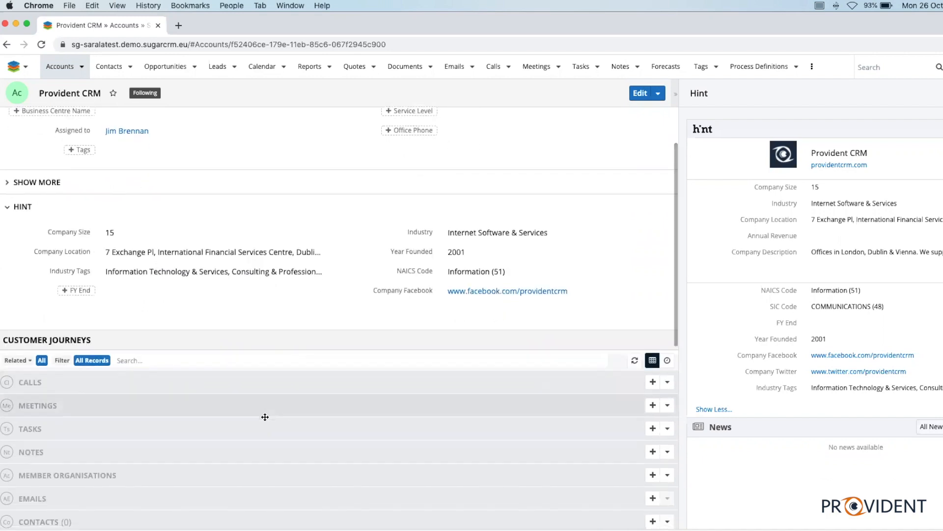
scroll(264, 414, down, 4)
drag(253, 417, 248, 275)
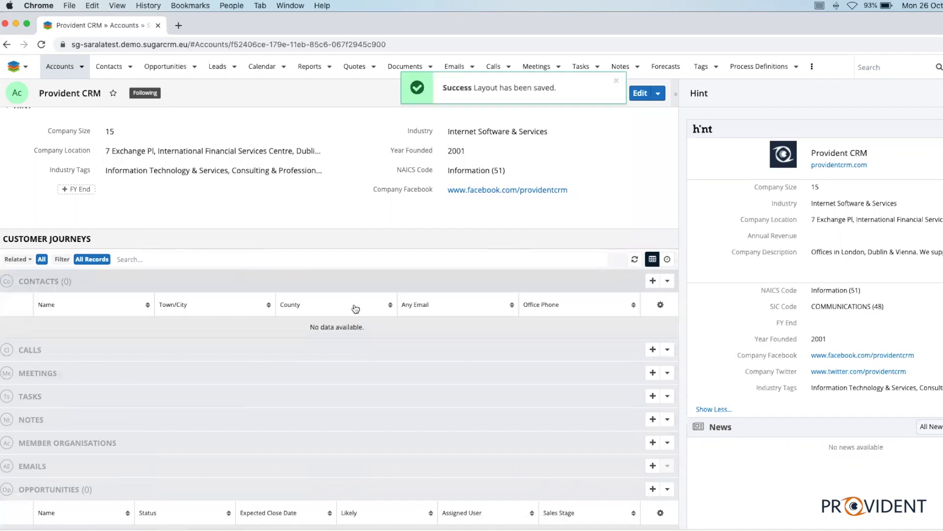
Start a new contact for the Provident CRM account with salutation Mr. and enter the contact's first and last names
click(653, 280)
click(56, 96)
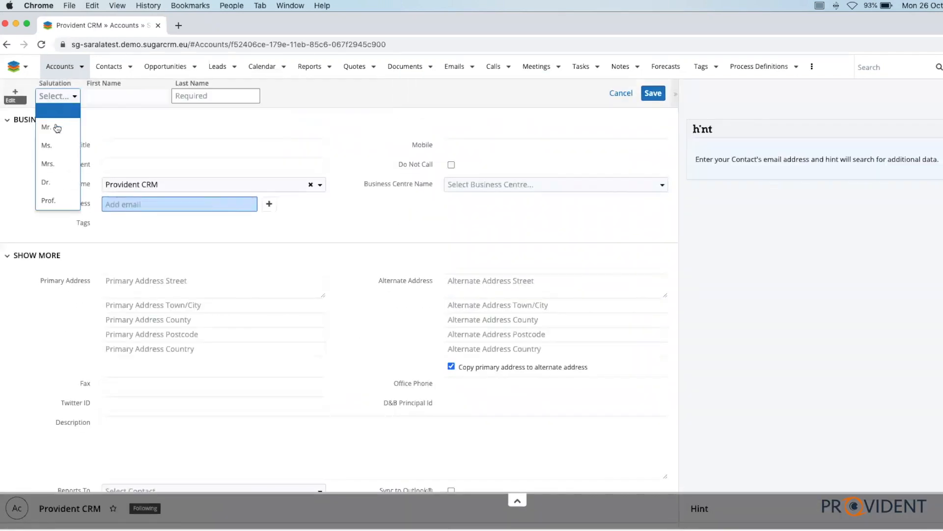
click(56, 128)
click(118, 95)
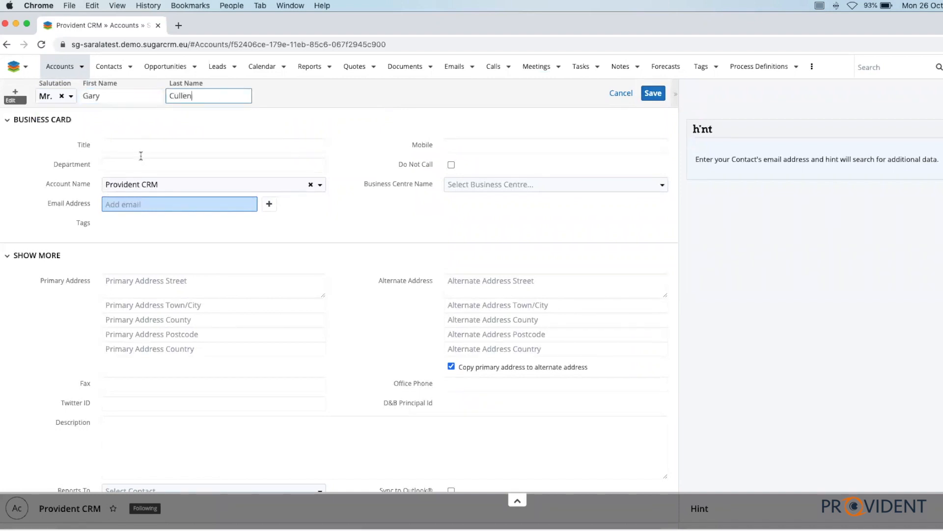
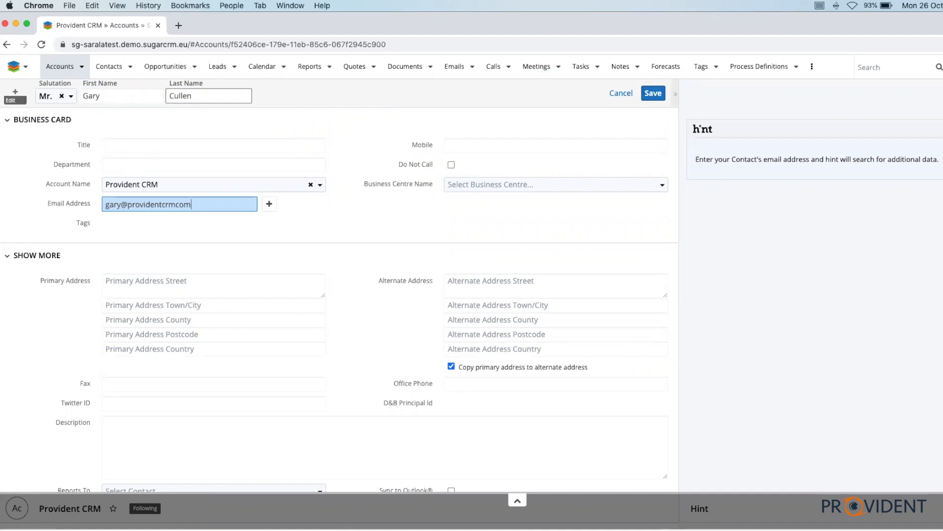
Enter the contact's email address at the providentcrm.com domain and save the new contact
key(BackSpace)
key(BackSpace)
key(BackSpace)
text(.com)
click(658, 94)
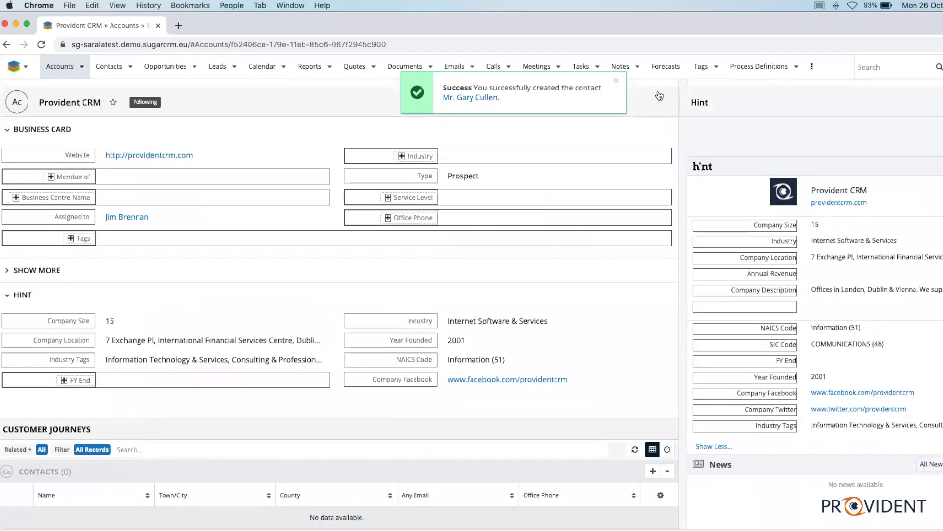
Open the new contact's record from the account, collapse its Show More section and switch its dashboard to Hint
scroll(88, 390, down, 4)
click(62, 326)
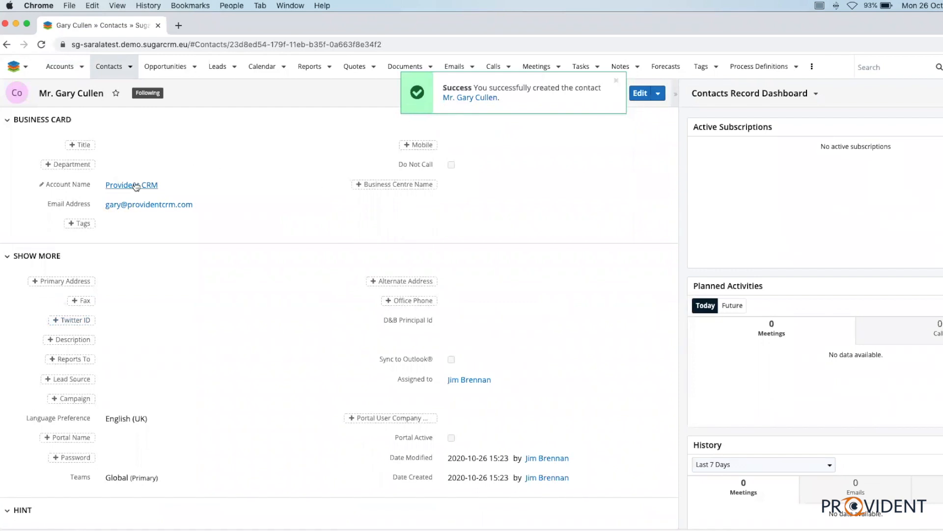
click(8, 255)
click(816, 93)
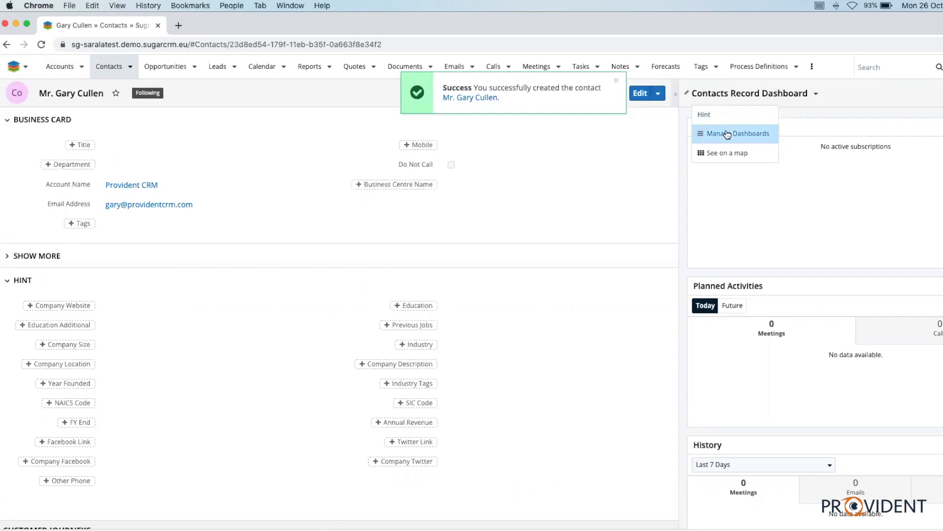
click(726, 117)
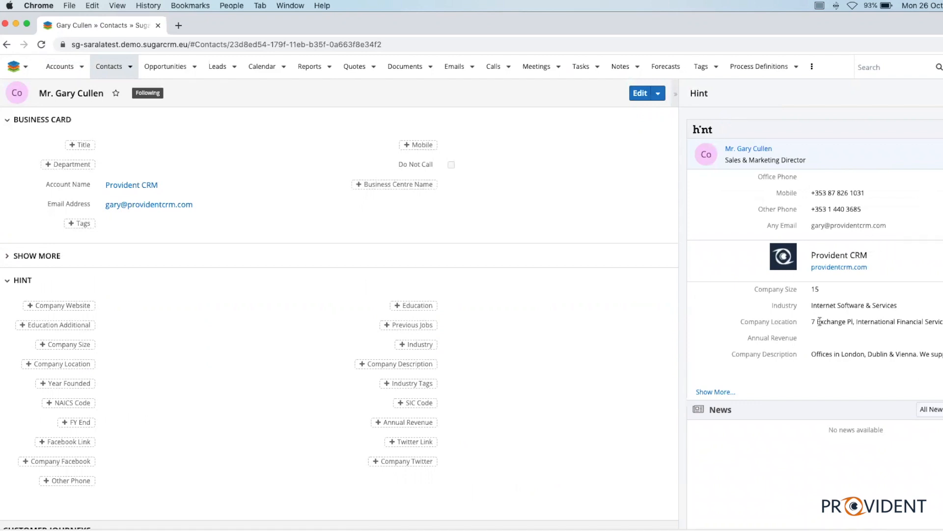
Expand the full Hint details for the contact and review the personal and company information
click(710, 393)
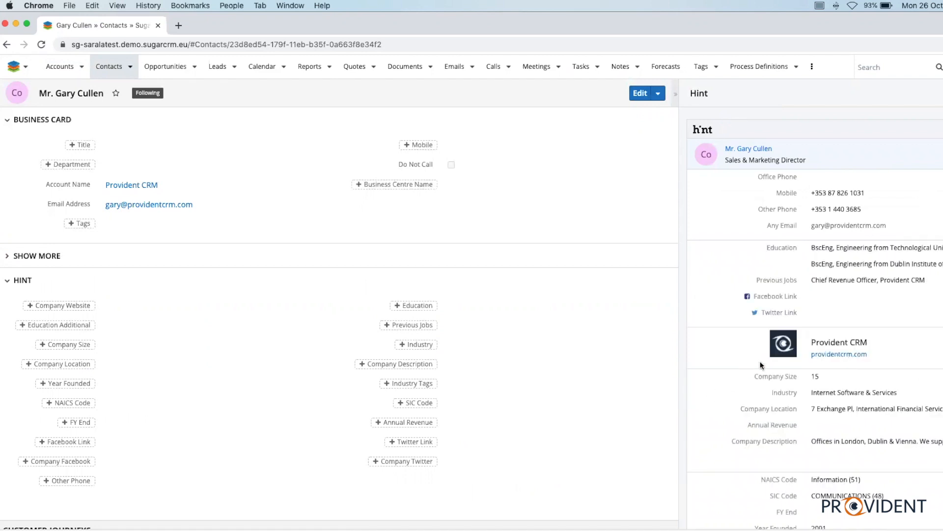
scroll(760, 364, down, 5)
scroll(843, 325, up, 5)
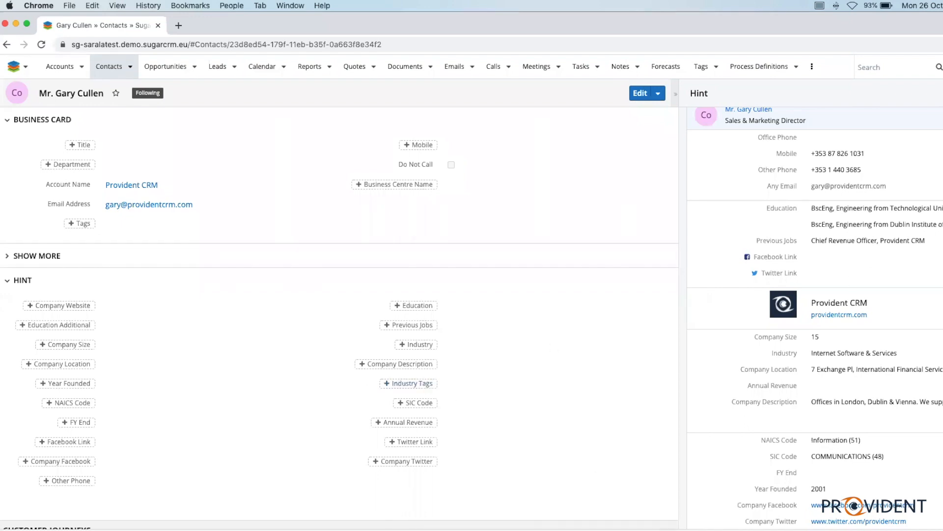
Save Hint's Other Phone, Mobile and job title to the contact record, along with the remaining enriched data
click(942, 169)
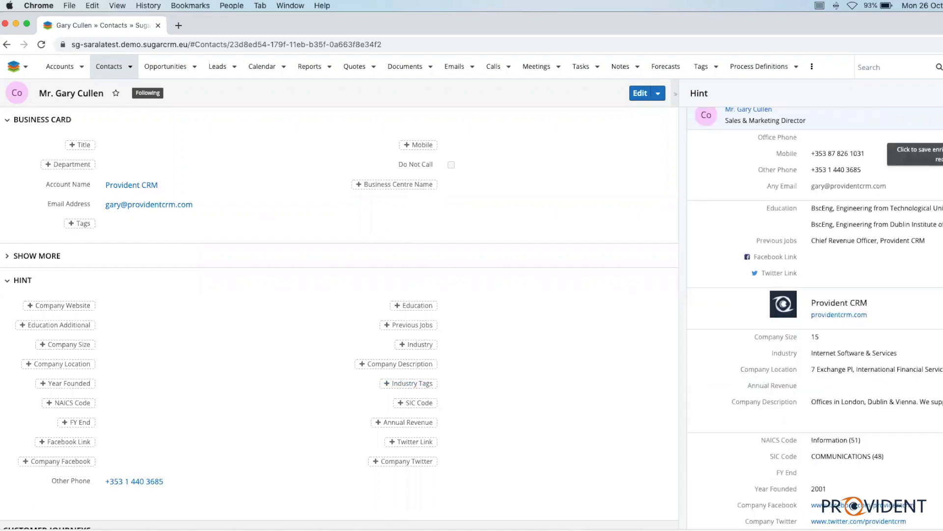
click(942, 154)
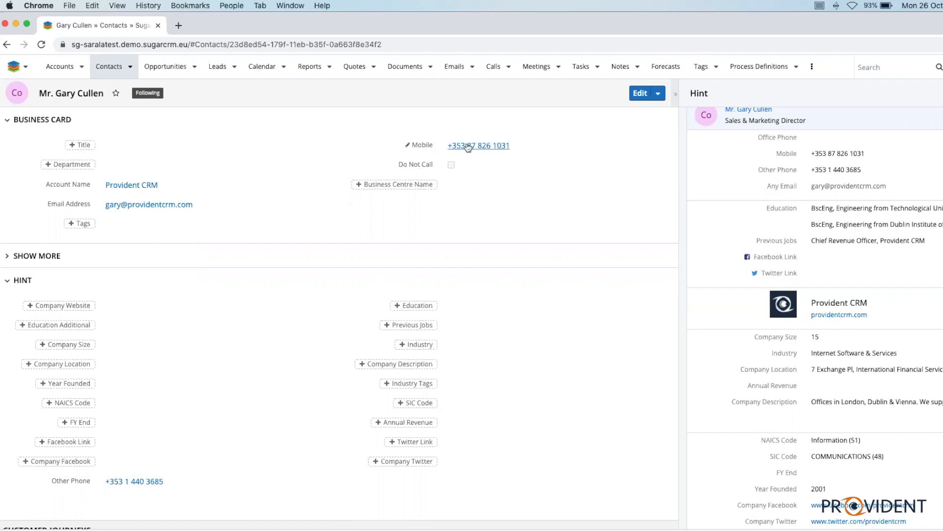
scroll(851, 342, up, 1)
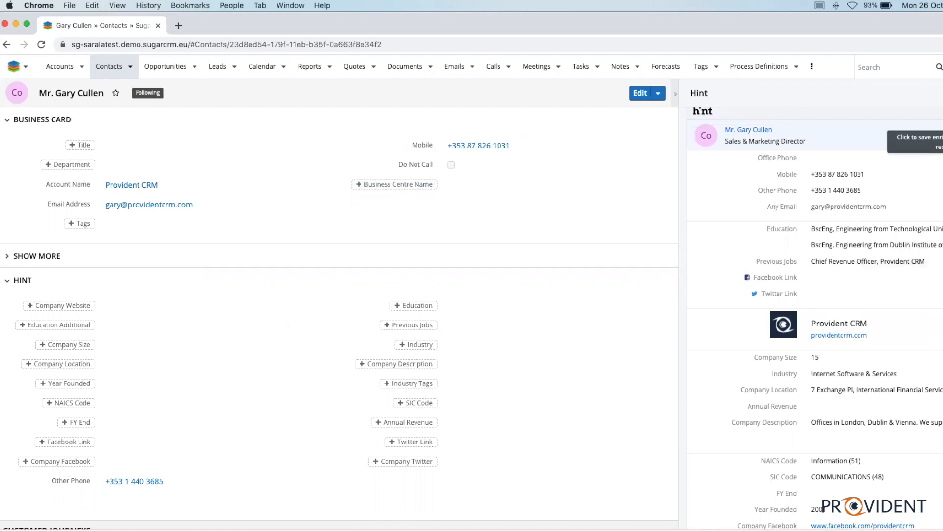
click(942, 141)
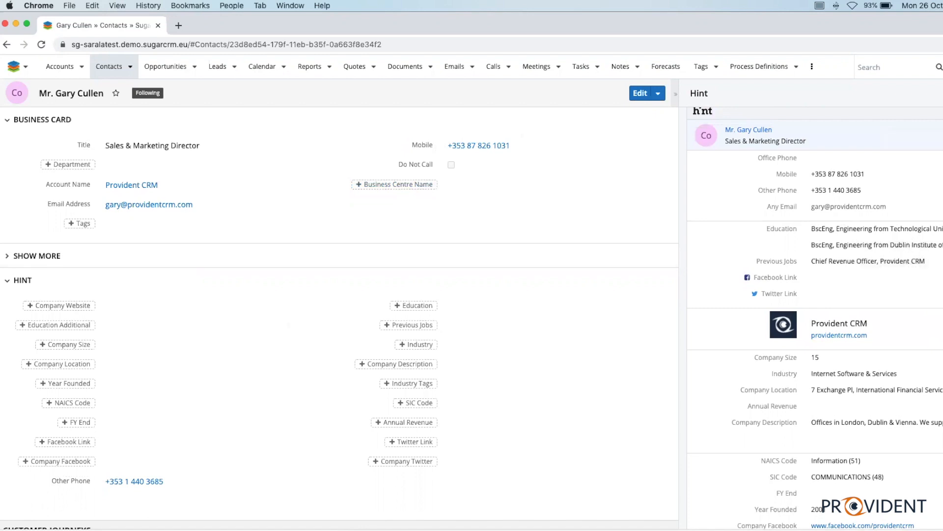
scroll(815, 319, up, 1)
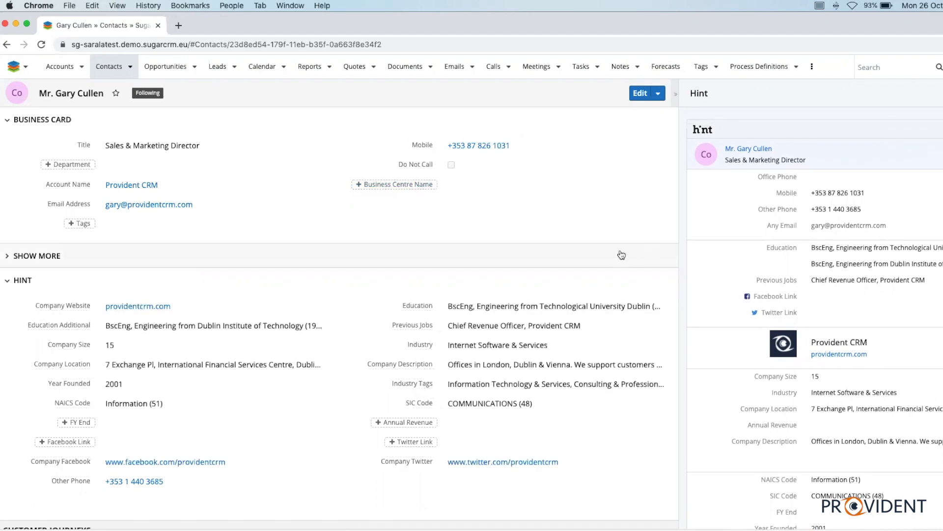
Examine the Hint details alongside the contact record's filled Business Card and Hint sections
scroll(841, 278, down, 1)
scroll(842, 279, down, 5)
scroll(843, 281, up, 5)
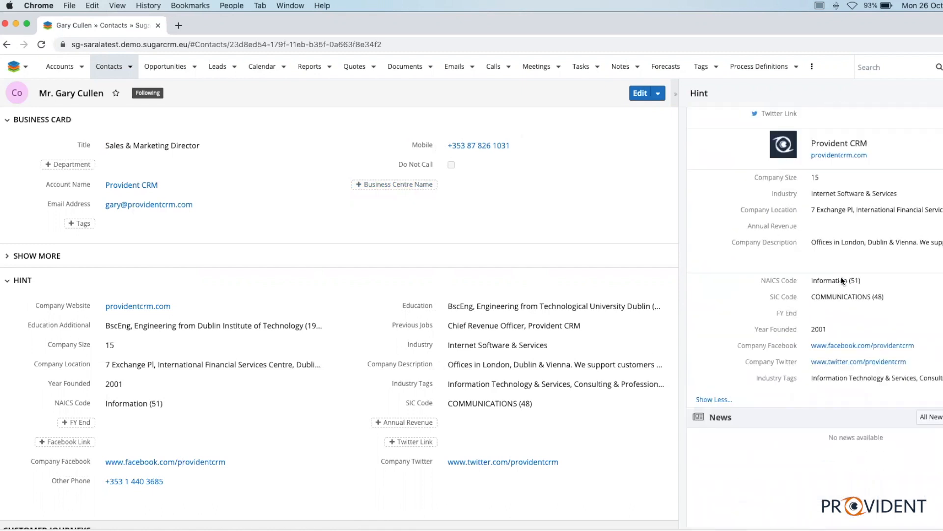
scroll(841, 280, up, 1)
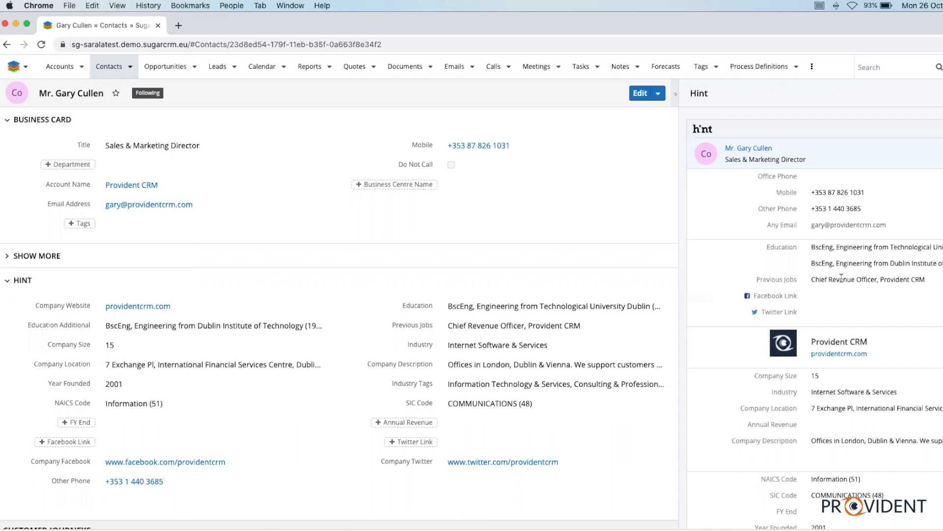
scroll(854, 265, down, 5)
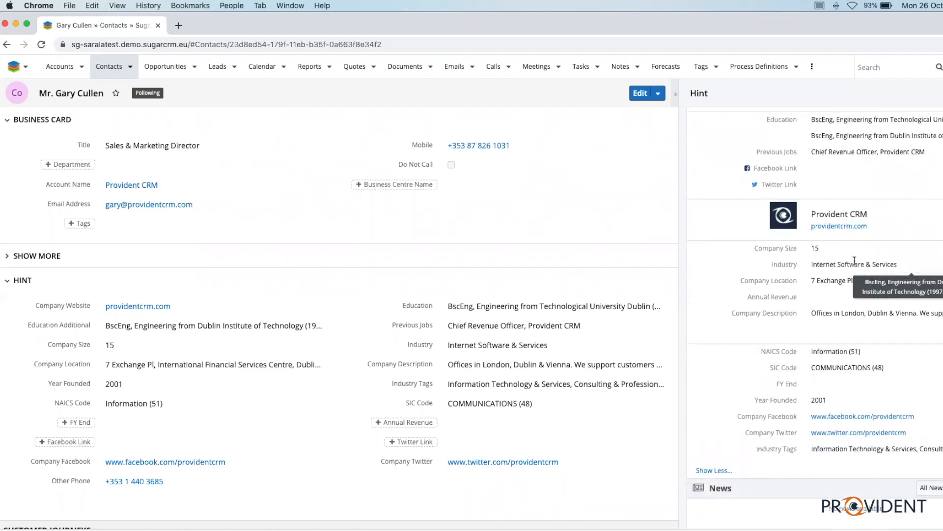
scroll(854, 261, down, 3)
scroll(856, 265, up, 5)
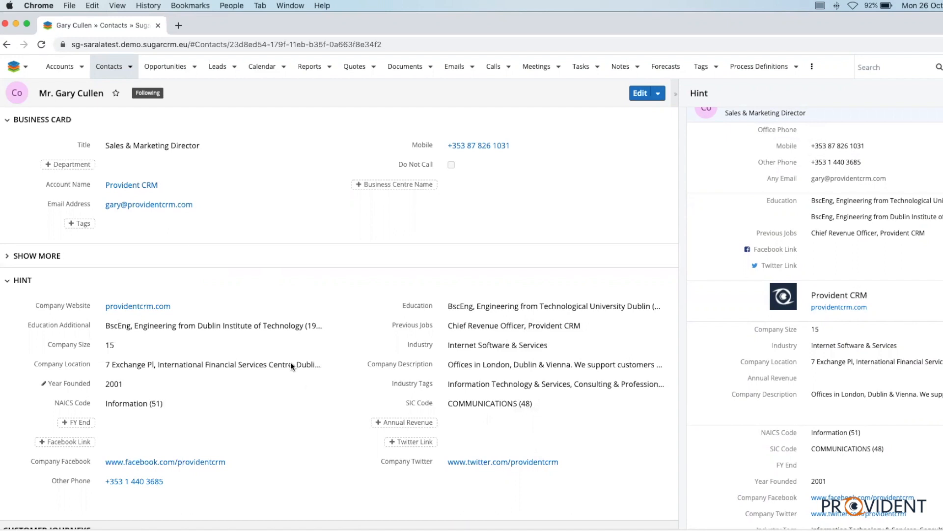
scroll(370, 315, down, 5)
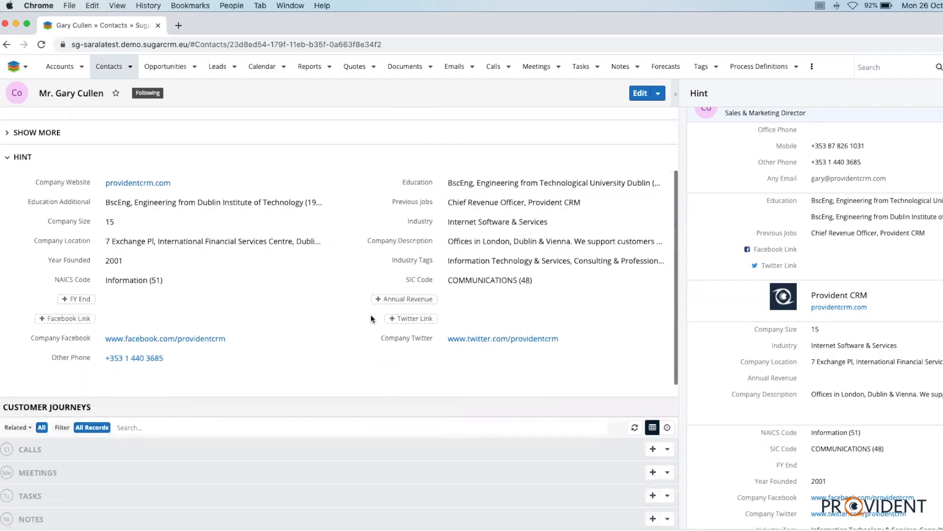
scroll(370, 315, up, 5)
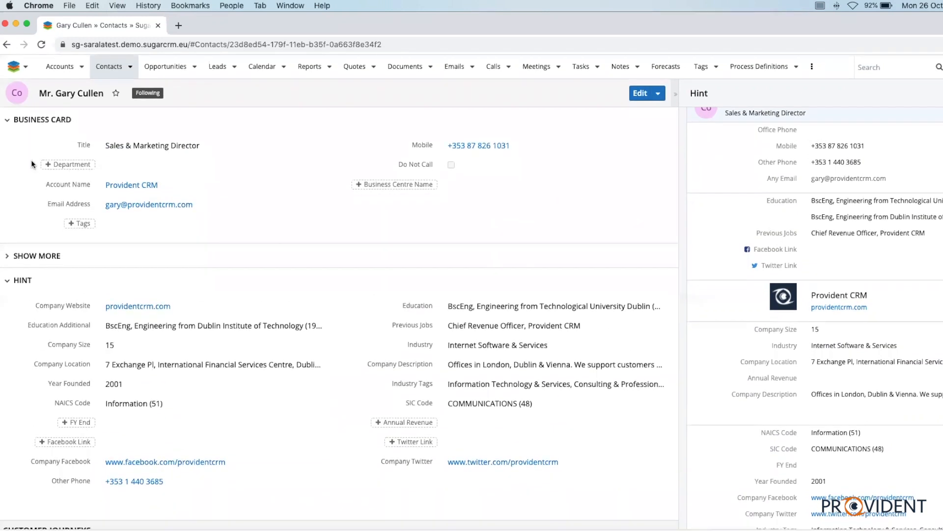
Open the related Provident CRM account and add a Hint Insights dashlet for My Accounts showing All News to its dashboard
click(126, 185)
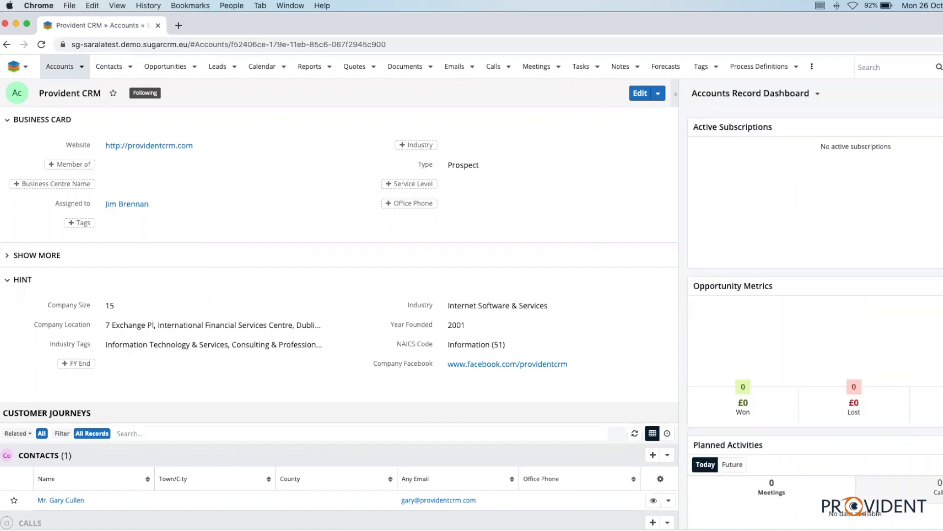
click(940, 113)
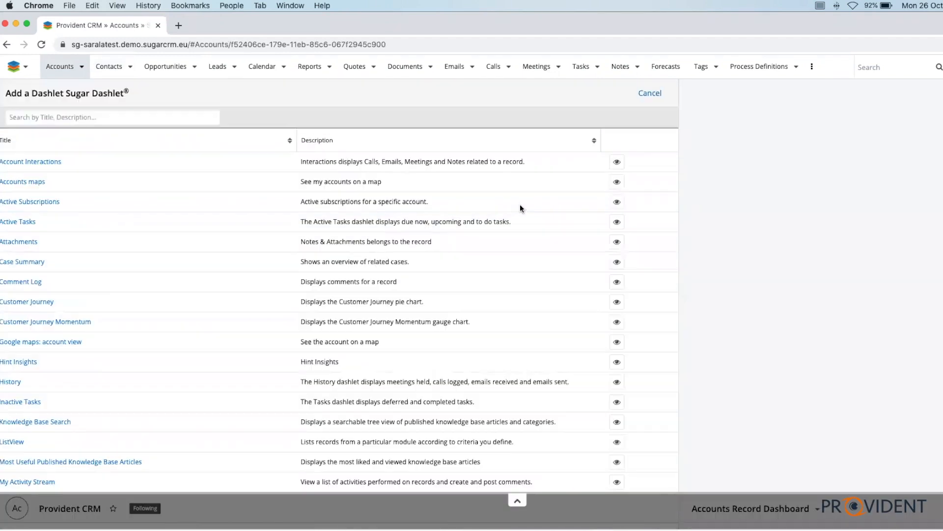
click(12, 363)
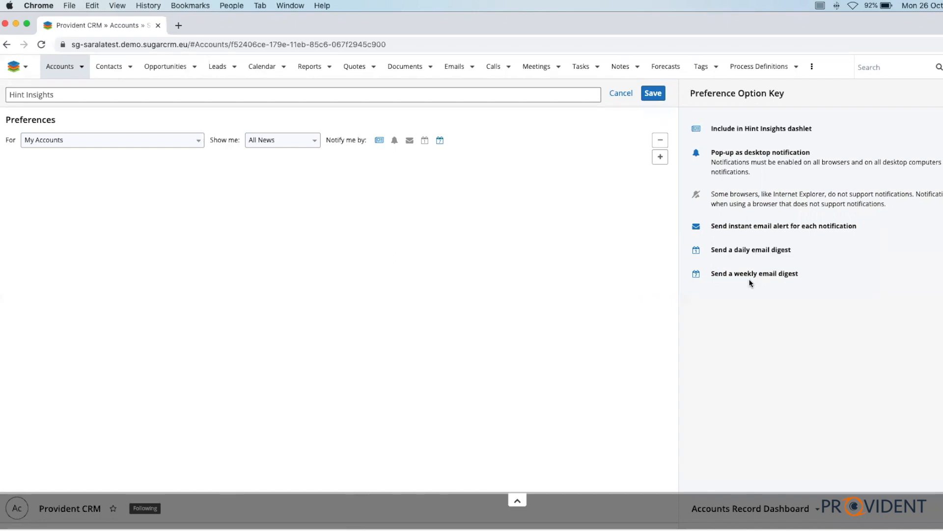
click(653, 94)
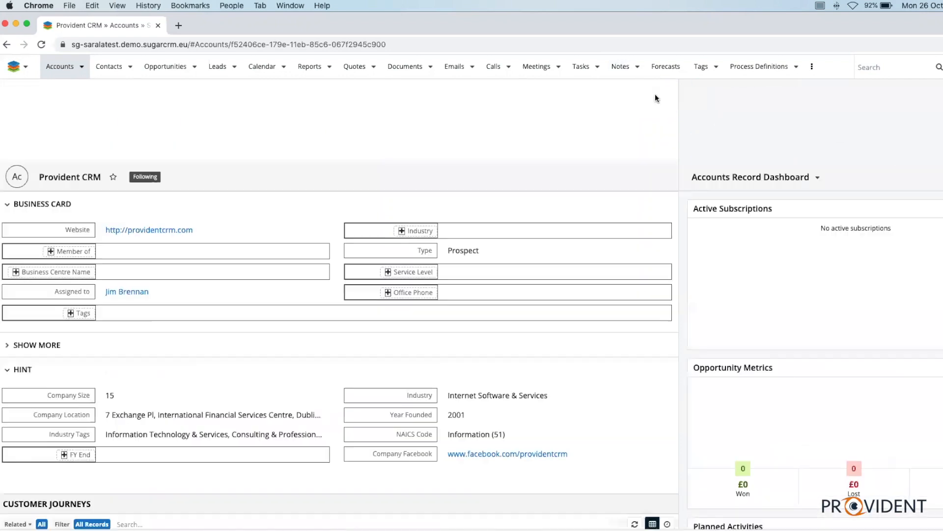
scroll(860, 329, down, 8)
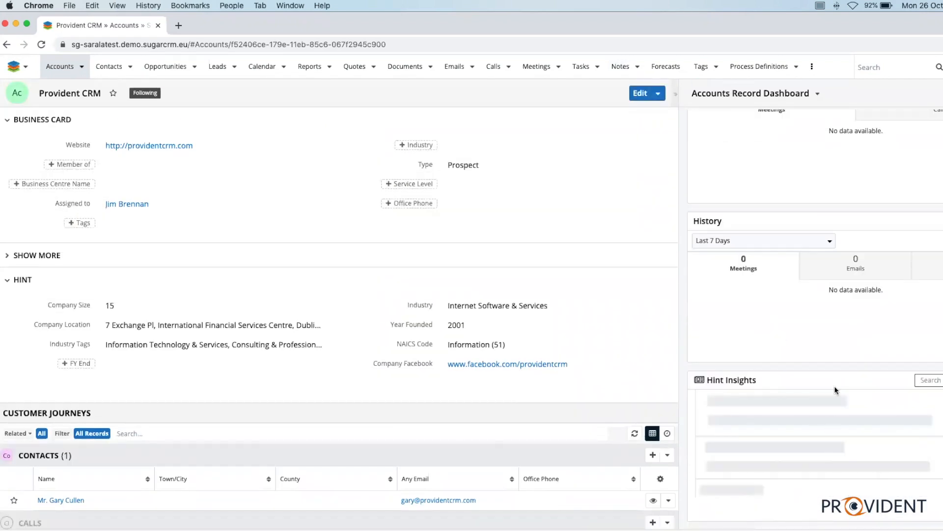
scroll(902, 229, up, 3)
scroll(902, 229, up, 5)
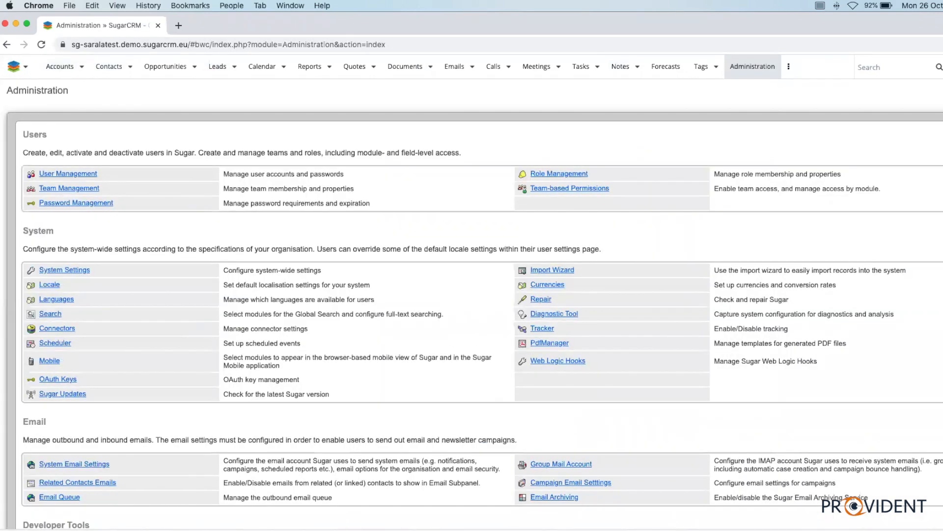
Open the Hint Fields configuration from the Hint section of Administration
scroll(656, 209, down, 8)
scroll(656, 211, down, 7)
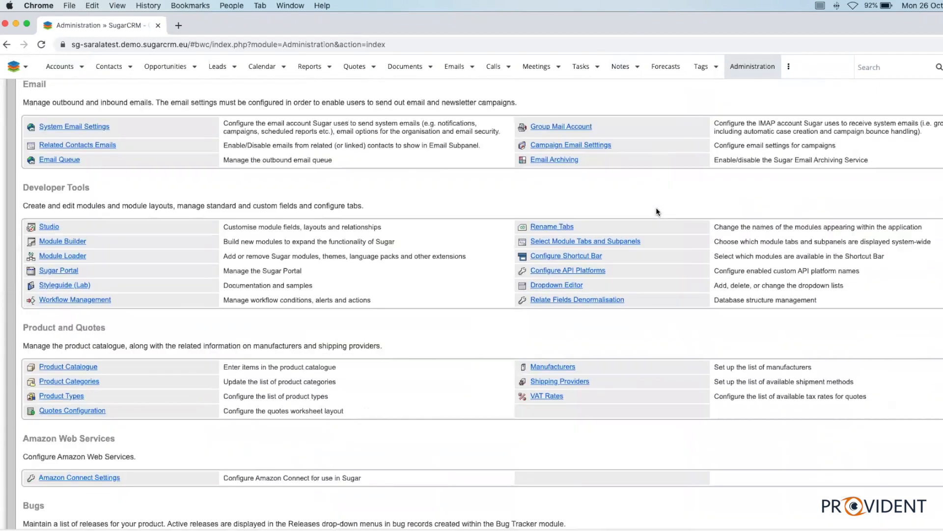
scroll(657, 211, down, 5)
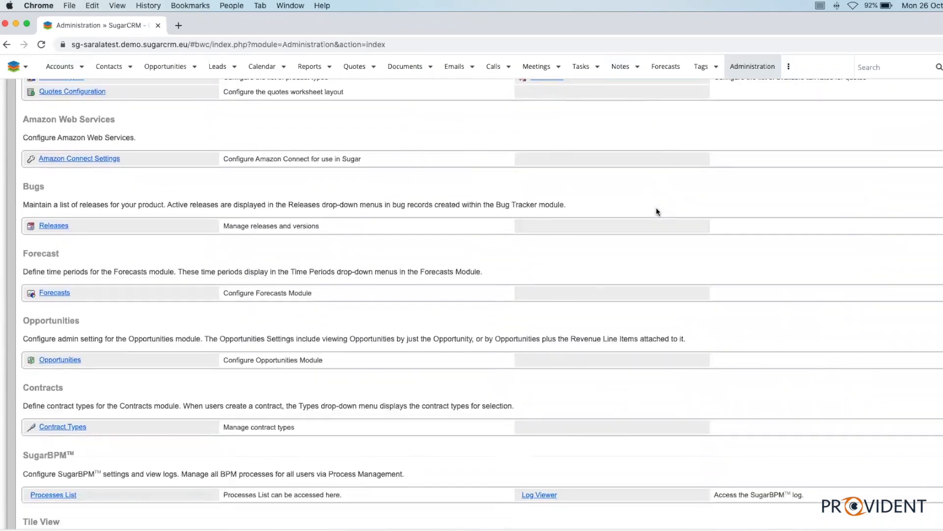
scroll(658, 212, down, 3)
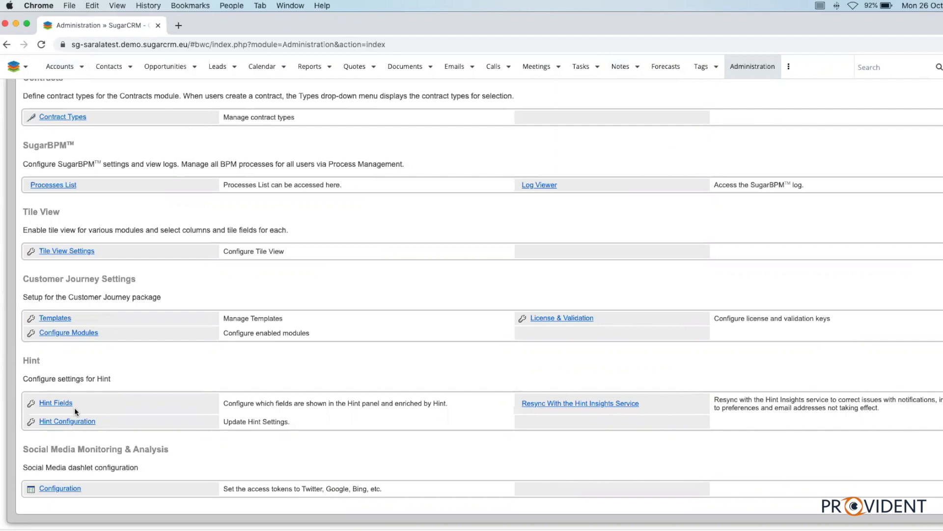
click(45, 423)
click(56, 400)
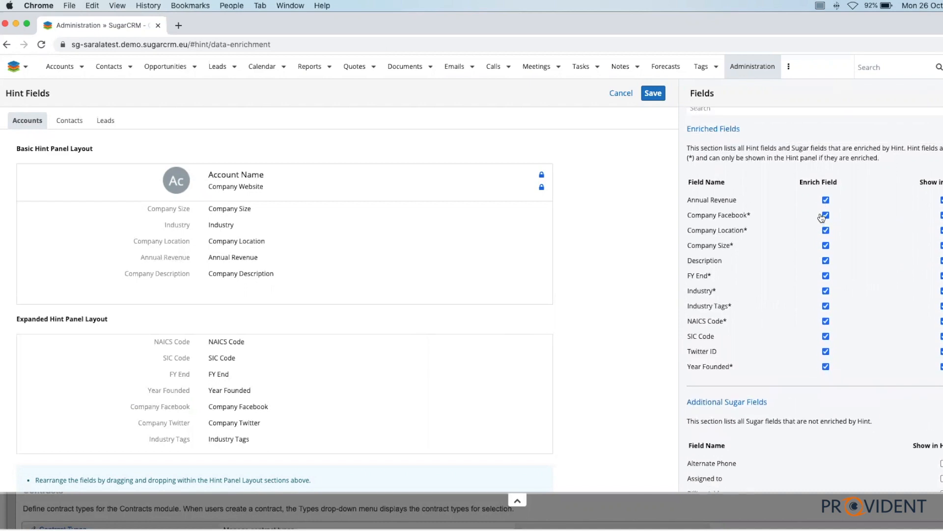
Examine the enriched fields, additional Sugar fields and Hint panel layouts for Accounts, Contacts and Leads
scroll(837, 339, down, 10)
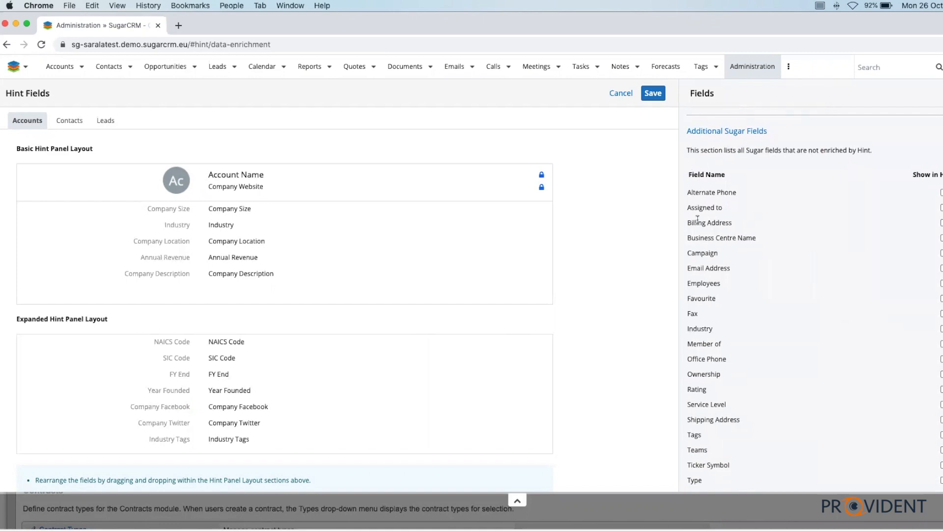
scroll(727, 220, up, 3)
scroll(762, 219, down, 3)
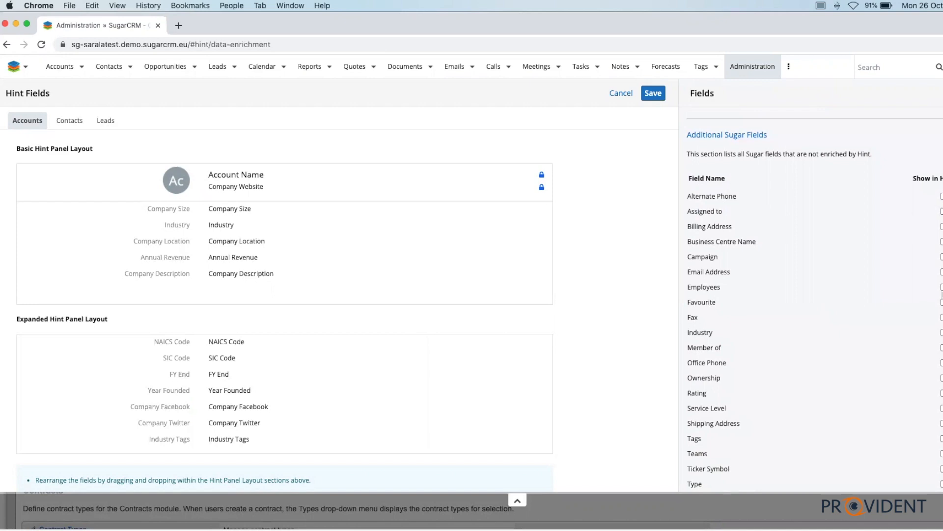
scroll(816, 321, up, 5)
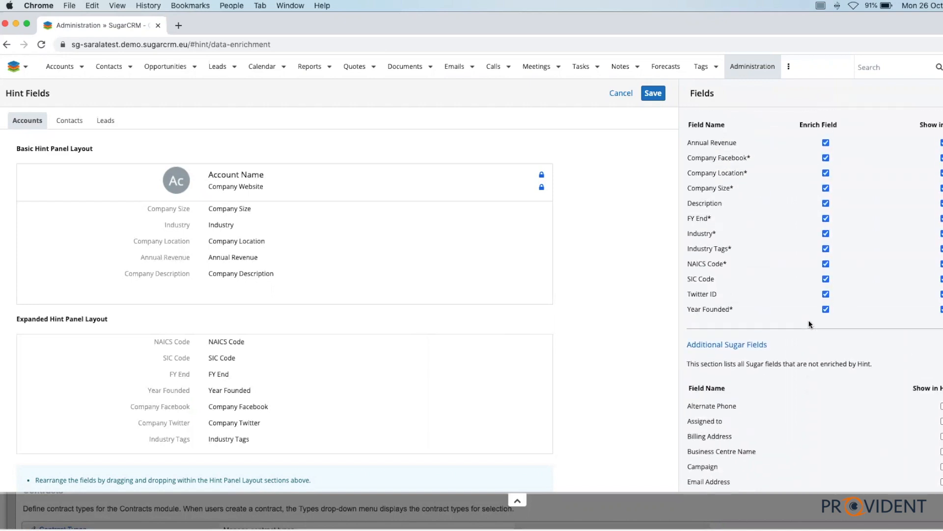
scroll(248, 274, down, 2)
scroll(249, 274, up, 2)
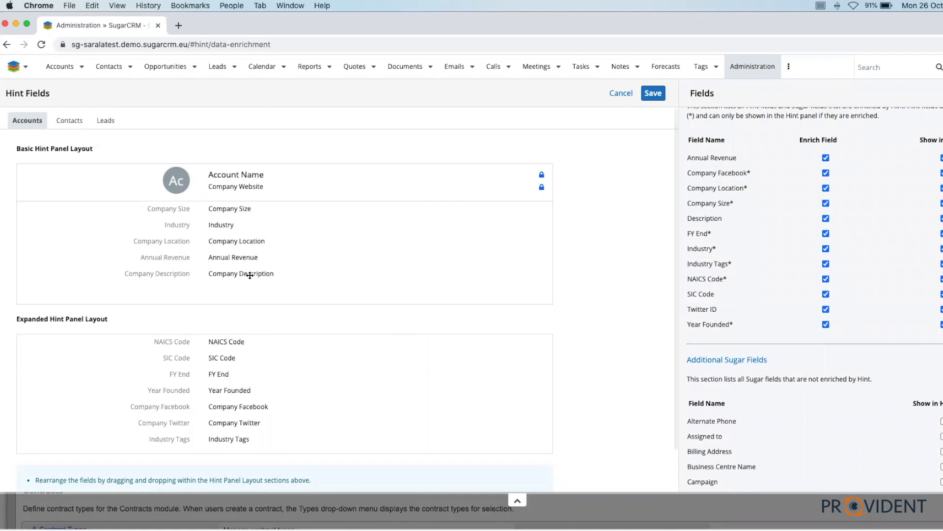
click(63, 120)
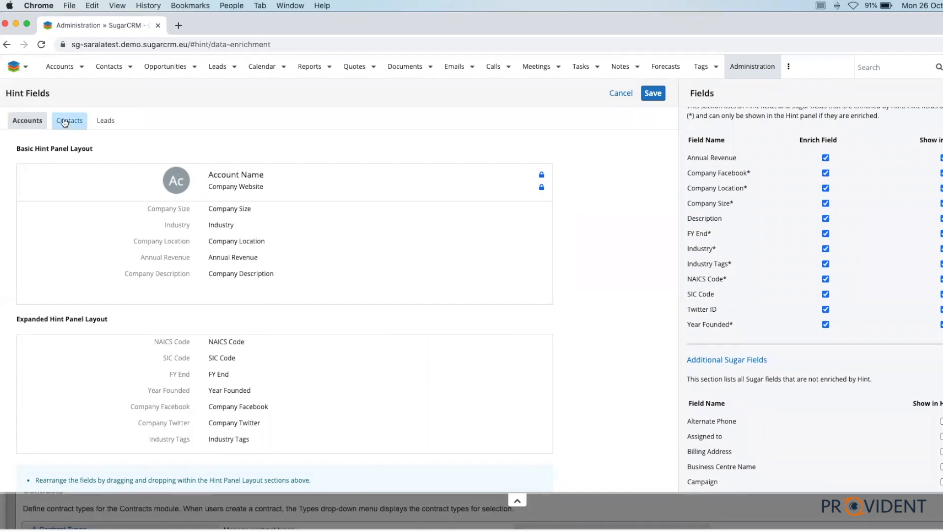
click(108, 120)
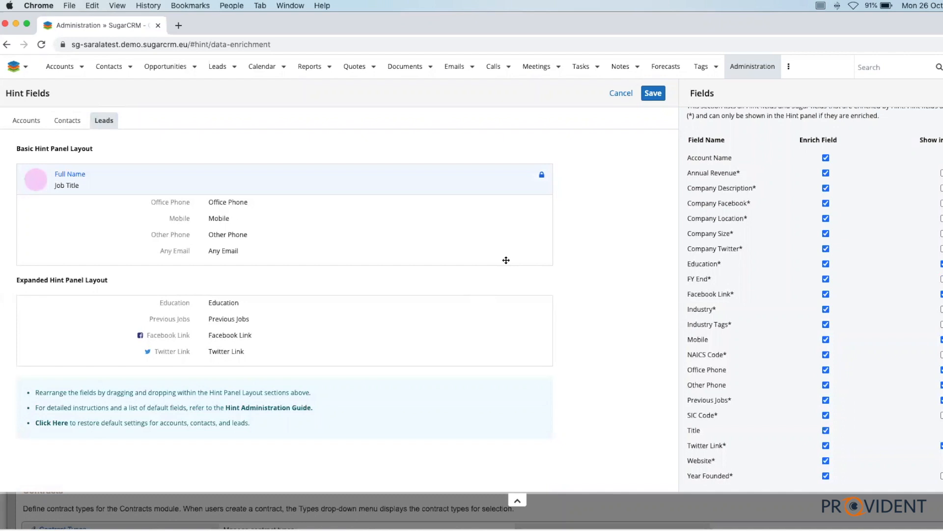
click(23, 120)
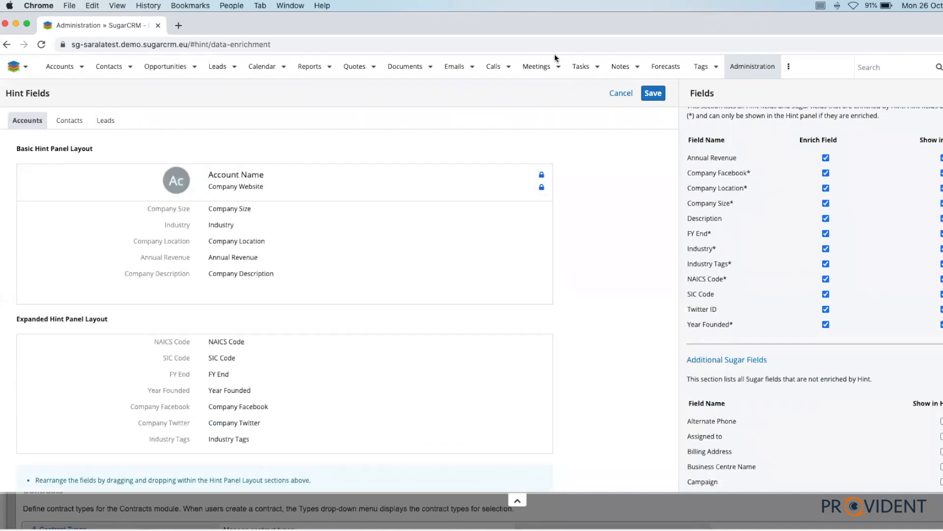